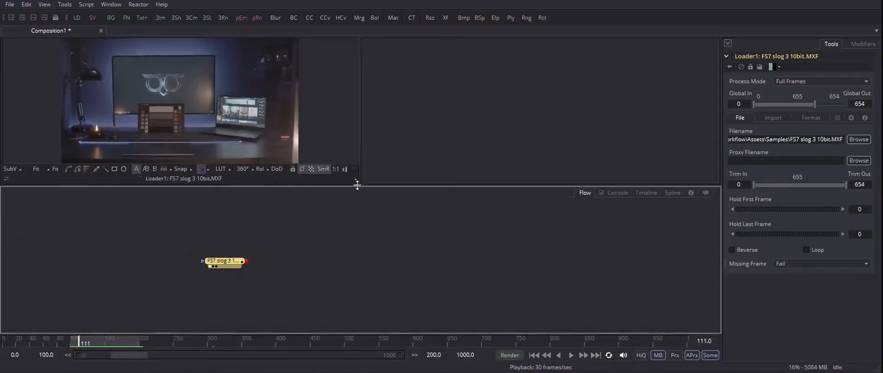
Enlarge the viewer area above the node flow.
left_click_drag(357, 184, 357, 235)
right_click(159, 294)
left_click(196, 280)
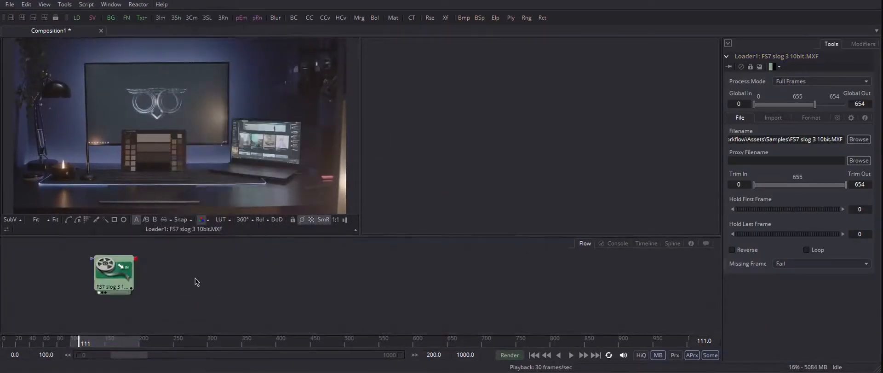
Add an OCIO Colorspace node after the FS7 slog 3 loader and show its output in the second viewer.
key("shift+space")
type("OCI")
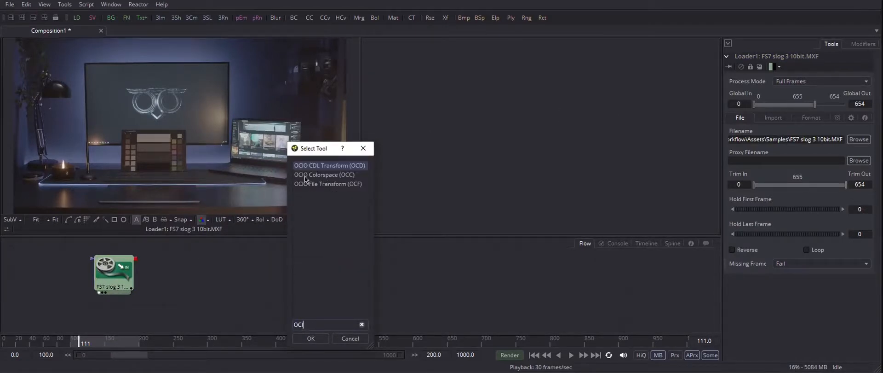
left_click(324, 175)
left_click(316, 339)
left_click_drag(190, 274, 520, 147)
left_click(417, 220)
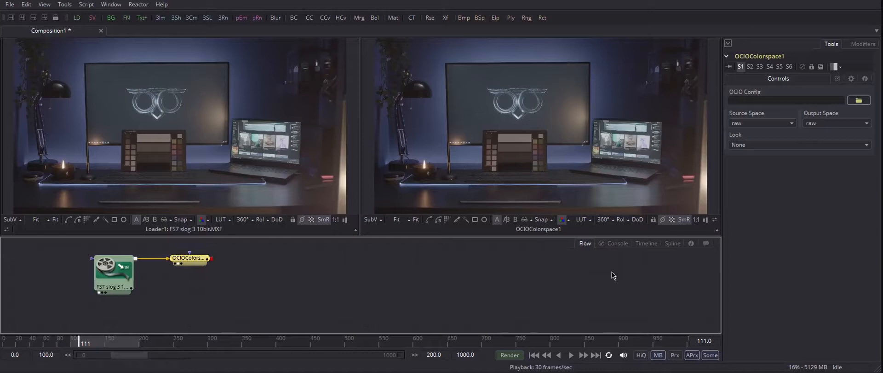
Load config.ocio from the aces_1.0.3 folder of OpenColorIO-Configs-master as the node's OCIO config.
left_click(757, 99)
left_click(858, 101)
double_click(330, 102)
double_click(336, 102)
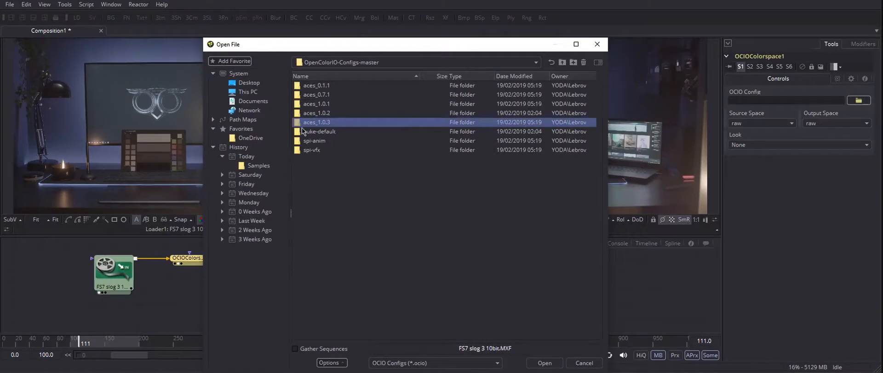
double_click(339, 121)
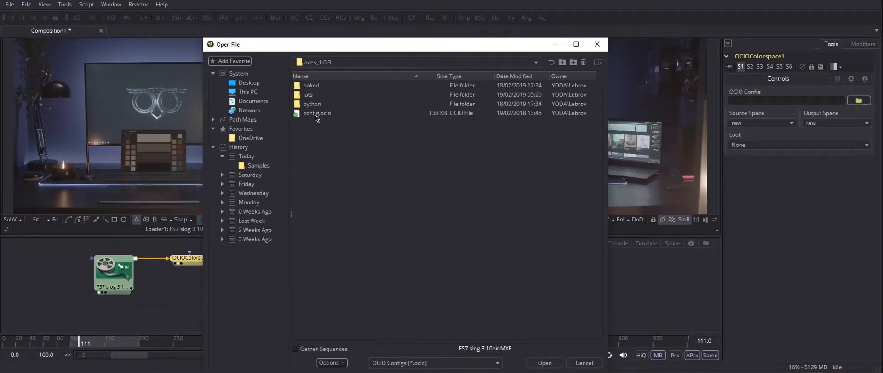
double_click(323, 113)
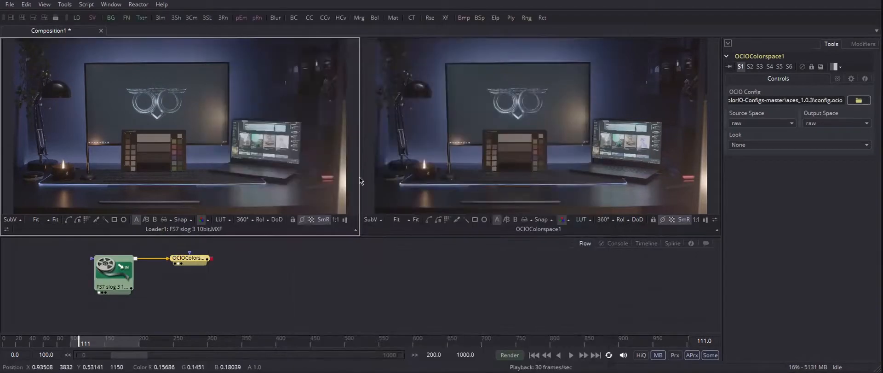
Set the OCIO Colorspace node's source space to the Sony S-Log3 input and its output space to Output - Rec.709.
left_click(790, 125)
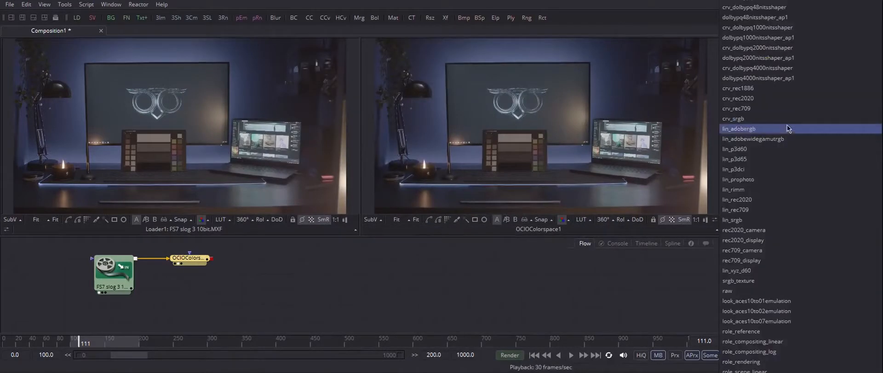
scroll(759, 7, "up", 3)
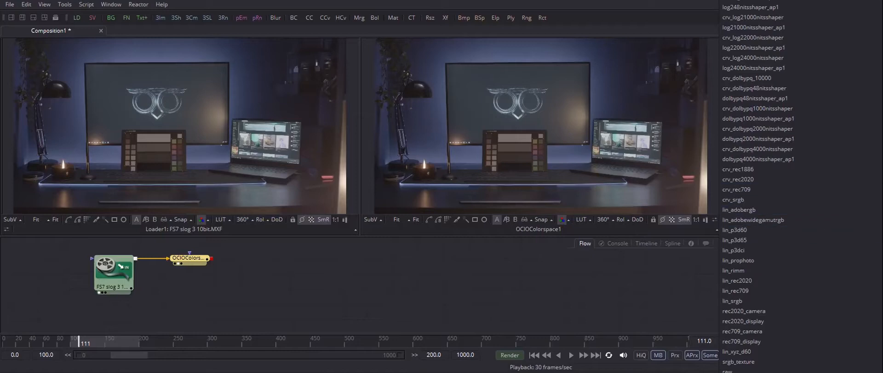
scroll(759, 351, "down", 3)
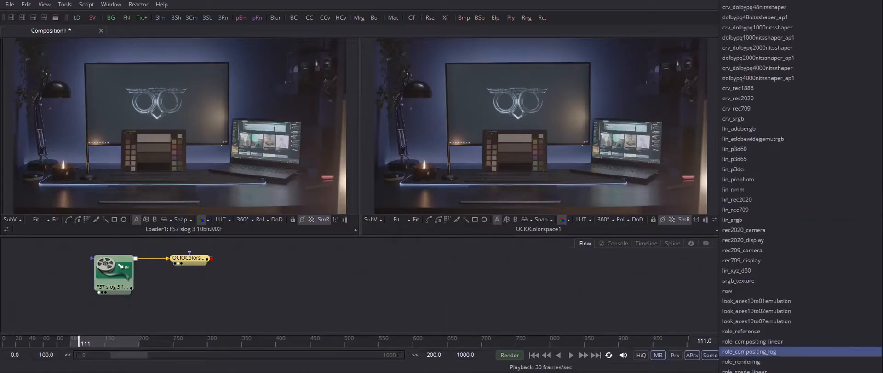
scroll(754, 58, "up", 4)
scroll(759, 184, "up", 20)
scroll(772, 184, "up", 20)
scroll(773, 174, "up", 15)
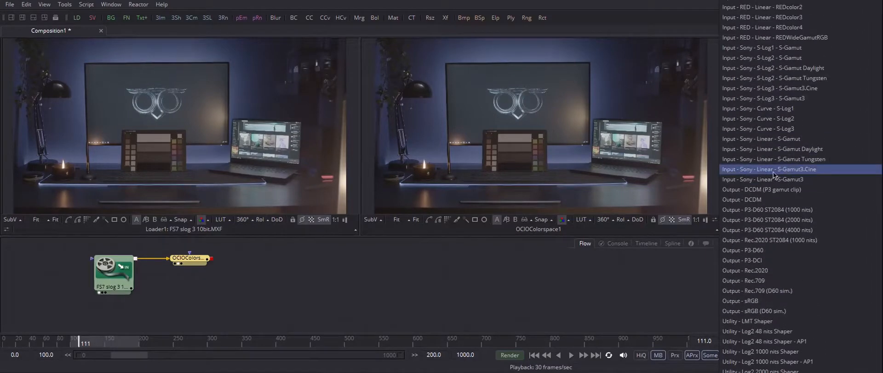
left_click(774, 174)
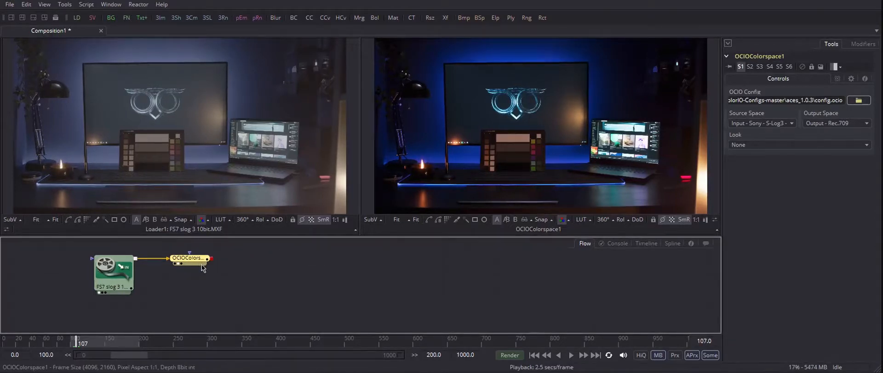
Paste a copy of the OCIO Colorspace node into the flow and set the original's output space to ACES - ACEScc.
left_click(395, 273)
key("ctrl+v")
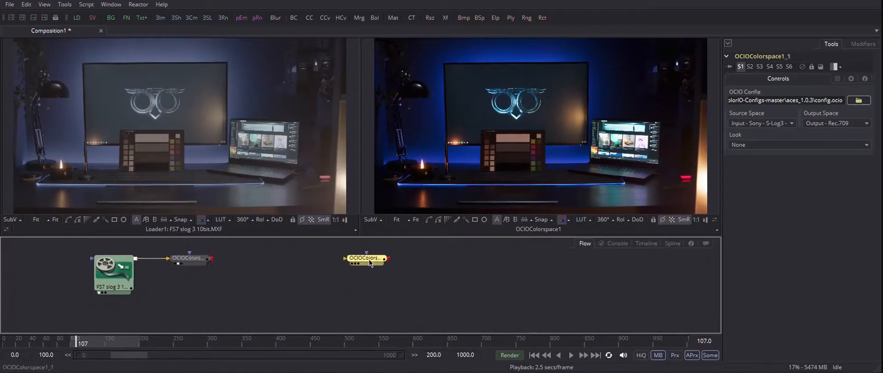
left_click(183, 255)
left_click(865, 124)
scroll(855, 129, "up", 15)
left_click(754, 1)
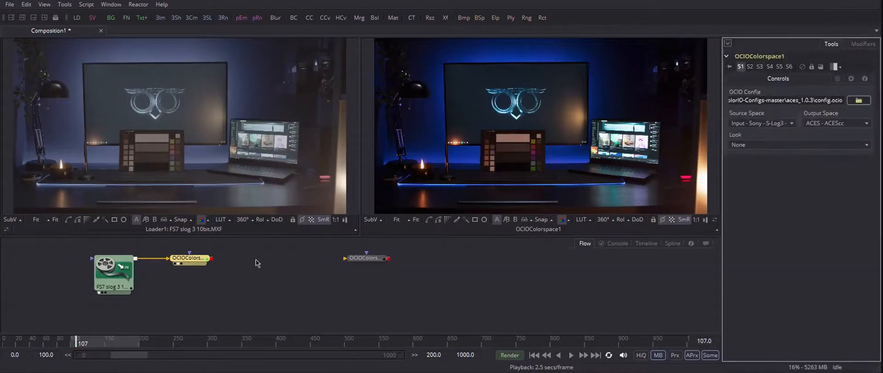
Connect the first OCIO Colorspace node to its copy and show the copy's output in the second viewer.
left_click_drag(211, 259, 363, 260)
left_click(375, 267)
left_click(374, 261)
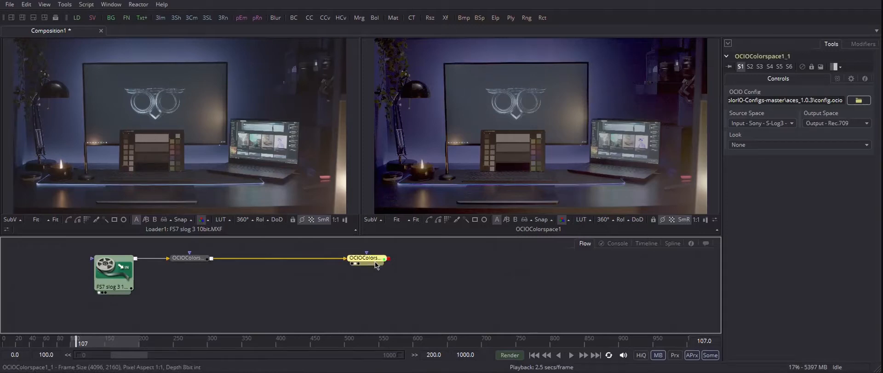
key("2")
Set the copied OCIO Colorspace node's source space to ACES - ACEScc.
left_click(780, 123)
scroll(780, 128, "up", 10)
key("Escape")
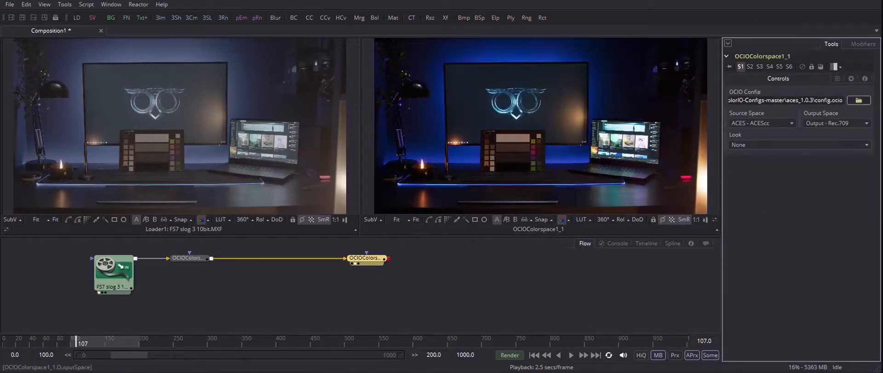
Insert a Color Corrector between the two OCIO Colorspace nodes, spacing them apart and placing it below their connection.
left_click_drag(368, 258, 495, 258)
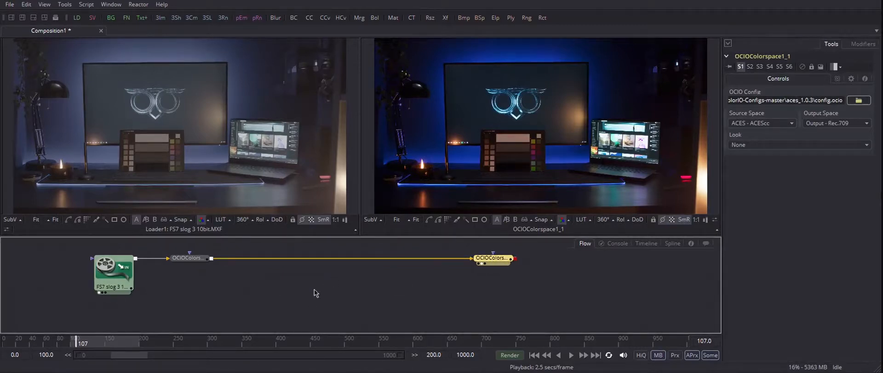
left_click(191, 258)
key("shift+space")
type("cc")
key("Return")
left_click_drag(338, 258, 341, 287)
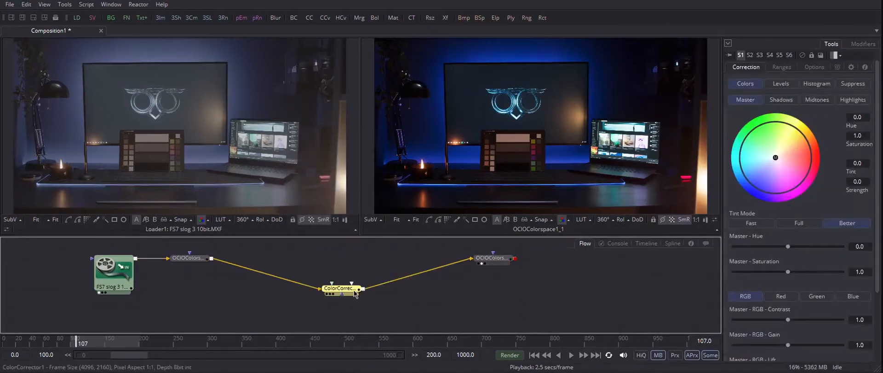
Show a waveform of the final OCIO Colorspace output in the first viewer.
key("1")
right_click(216, 140)
mouse_move(271, 258)
left_click(343, 324)
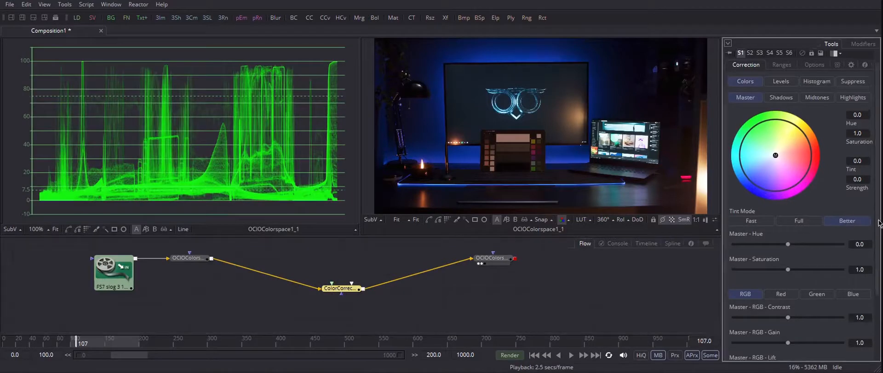
Raise one of the Color Corrector's master RGB adjustments slightly.
scroll(789, 269, "down", 3)
mouse_move(787, 264)
left_mouse_down()
mouse_move(798, 267)
mouse_move(782, 264)
mouse_move(790, 266)
left_mouse_up()
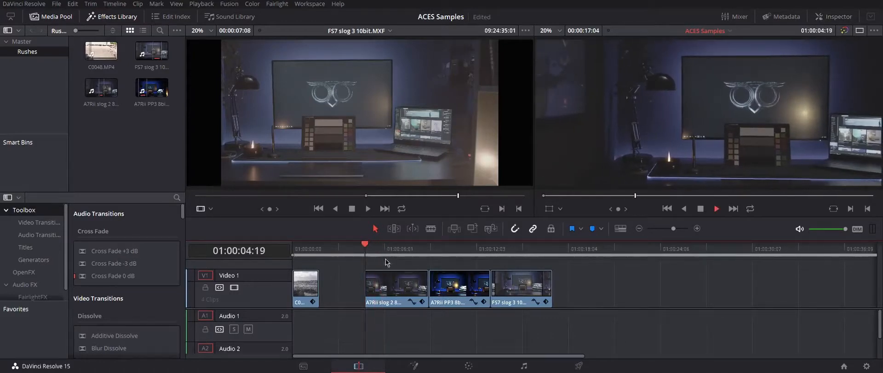
Switch to DaVinci Resolve, play through the A7Rii and FS7 clips on the ACES Samples timeline, and return to the first A7Rii clip.
key("space")
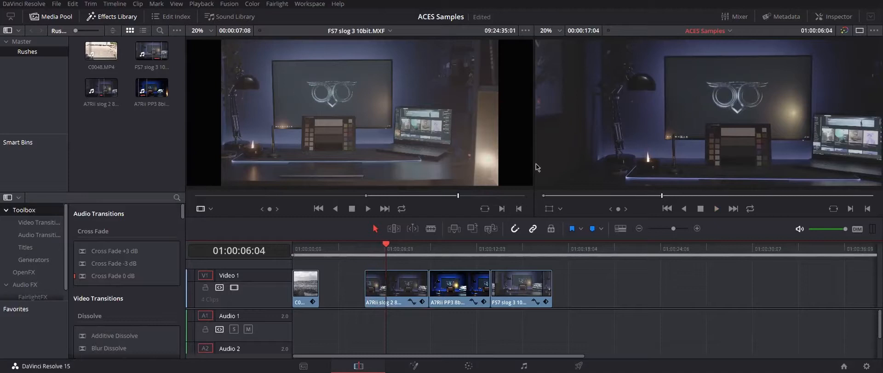
key("space")
key("space")
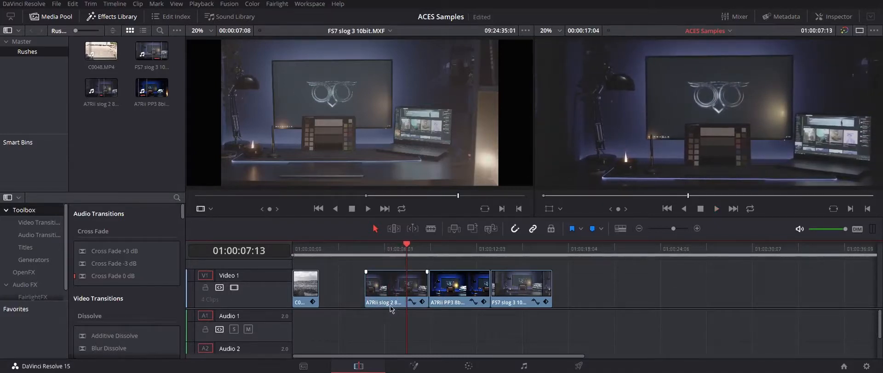
key("space")
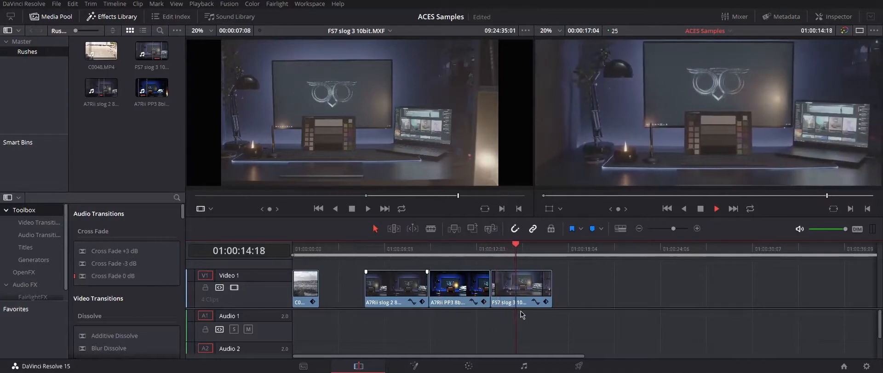
key("space")
key("Up")
key("Up")
key("Up")
key("space")
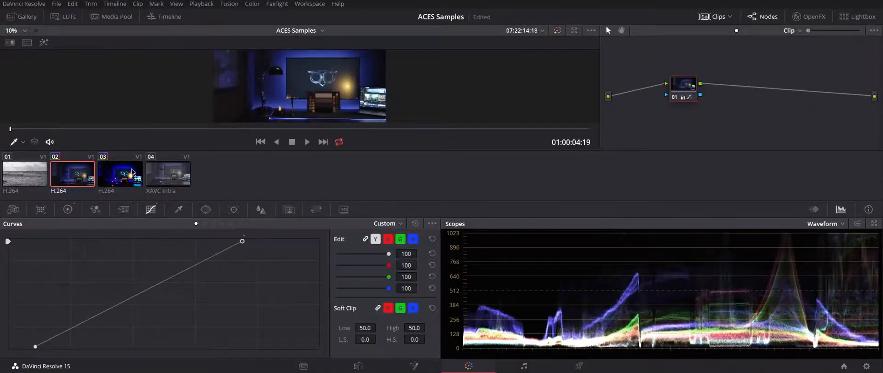
Compare the two A7Rii clips and shift the blue point of clip 02's Hue Vs Hue curve.
left_click(102, 174)
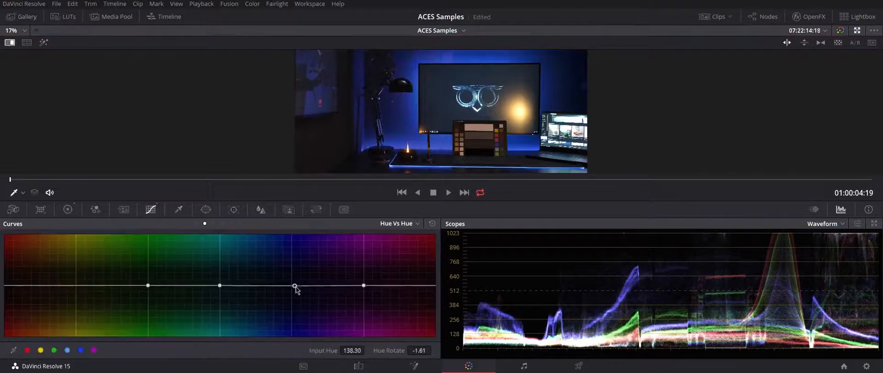
left_click_drag(296, 285, 291, 274)
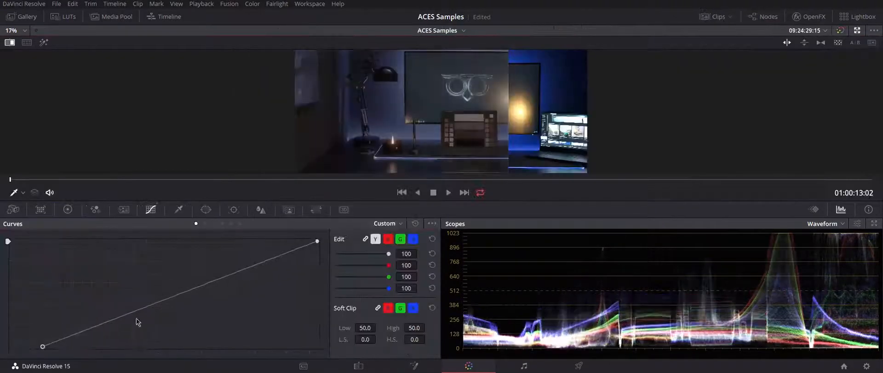
Increase the FS7 clip's contrast with the Custom curve by pulling in both end points and lowering the midtones, comparing it with the reference.
left_click_drag(315, 240, 250, 240)
left_click(114, 312)
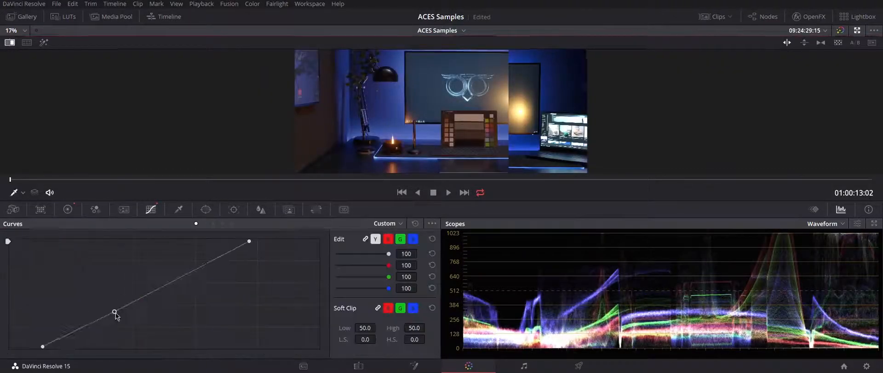
left_click_drag(114, 312, 119, 316)
left_click_drag(249, 240, 217, 241)
left_click_drag(43, 345, 57, 346)
left_click_drag(508, 120, 356, 120)
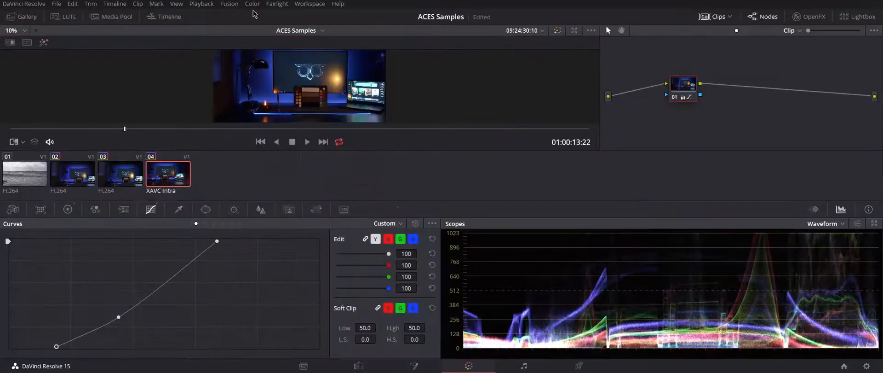
Reset the grades on the A7Rii and FS7 clips and return to the Edit page.
left_click(252, 4)
mouse_move(348, 20)
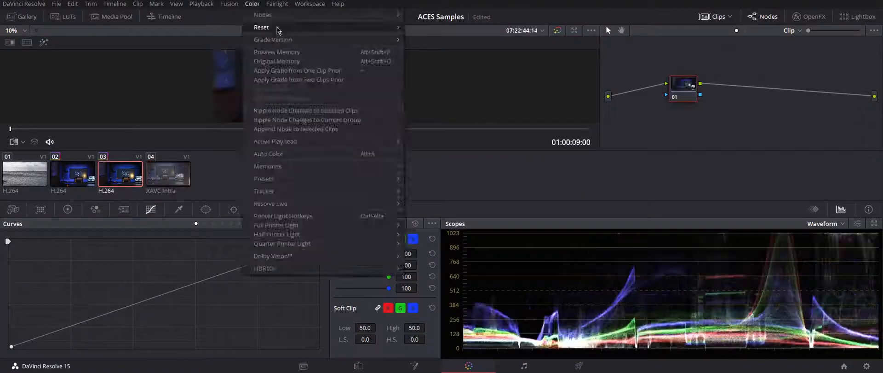
key("Escape")
key("shift+4")
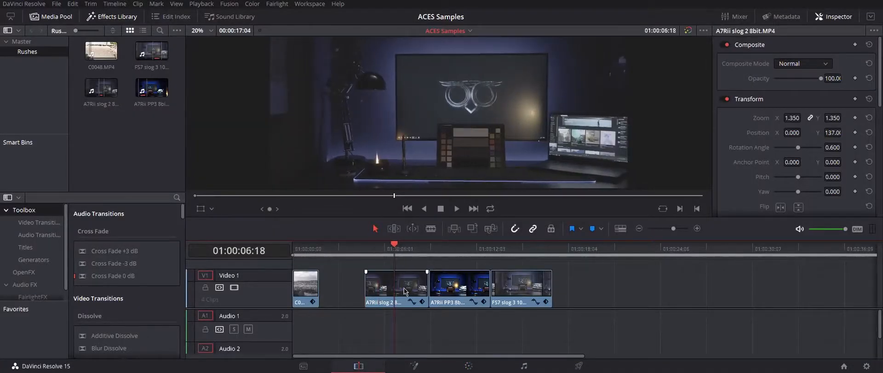
Open the project's color management settings beside the viewer and set the color science to ACEScc.
left_click(56, 4)
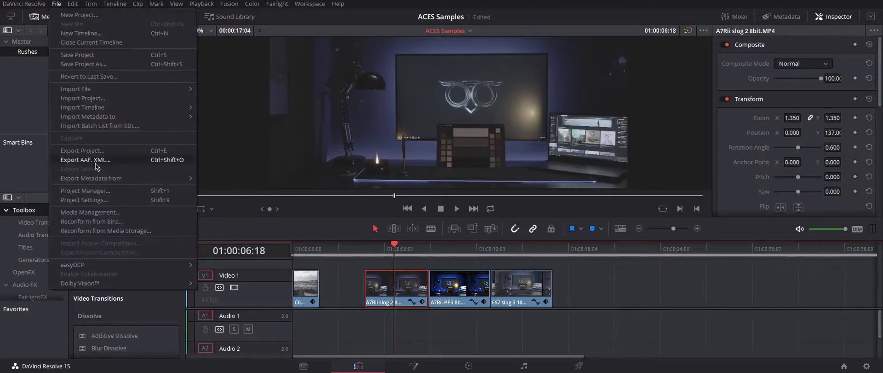
left_click(121, 201)
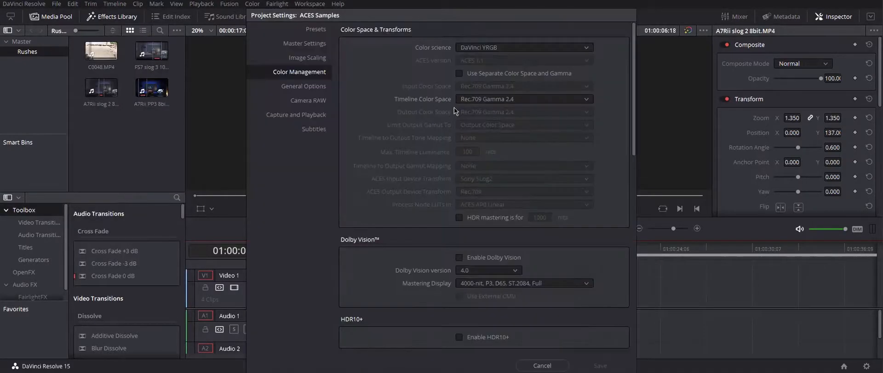
left_click_drag(467, 17, 225, 6)
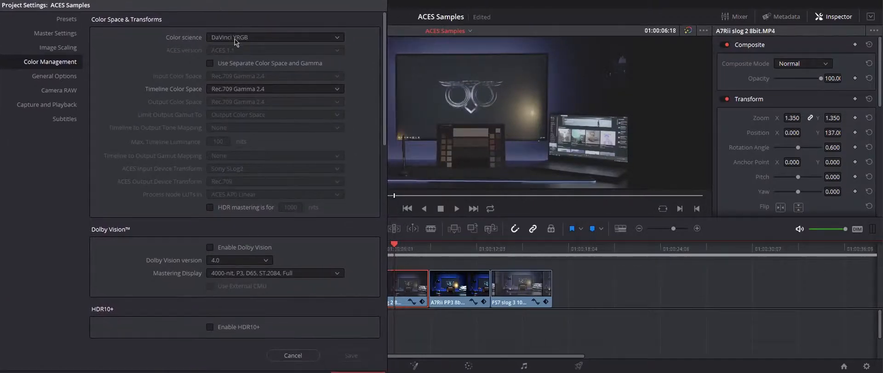
left_click(236, 38)
left_click(240, 60)
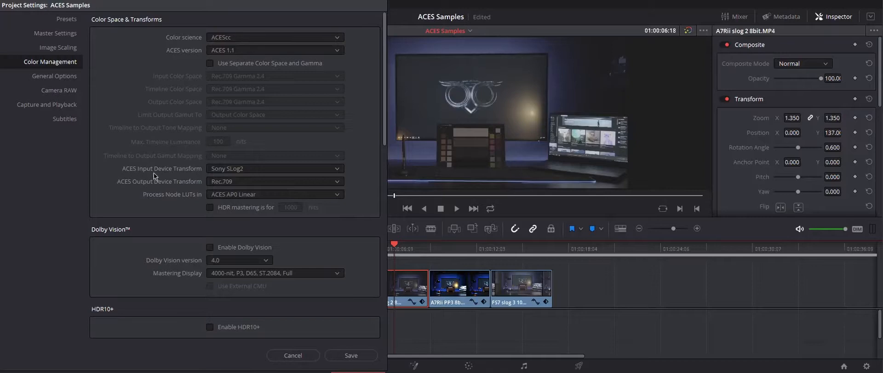
Set the ACES Input Device Transform to No Input Transform and save the project settings.
left_click(228, 170)
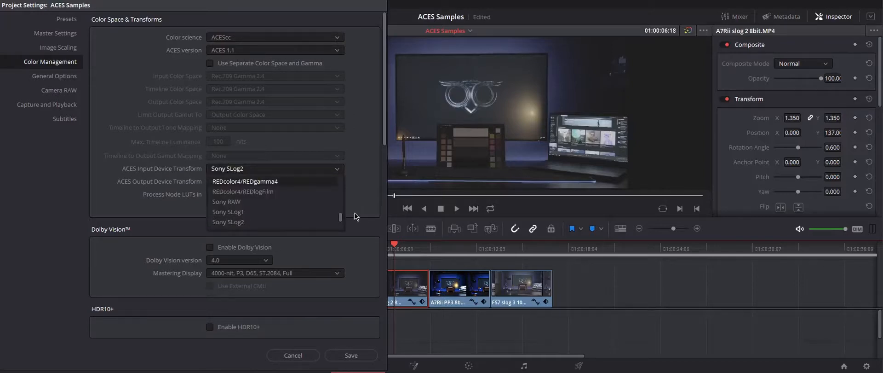
left_click_drag(340, 216, 343, 172)
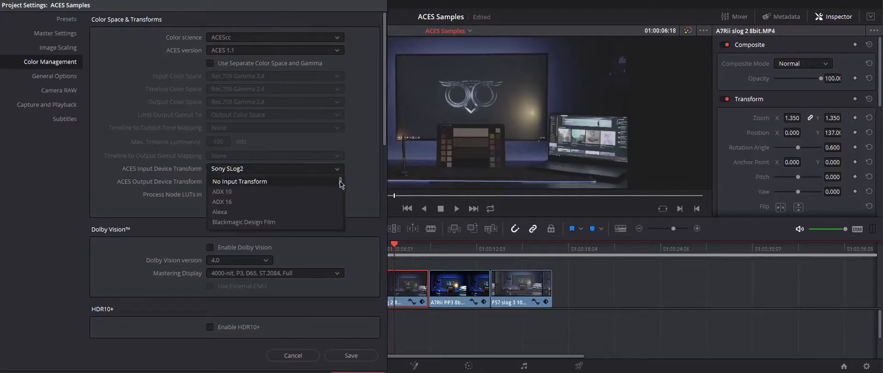
left_click(266, 182)
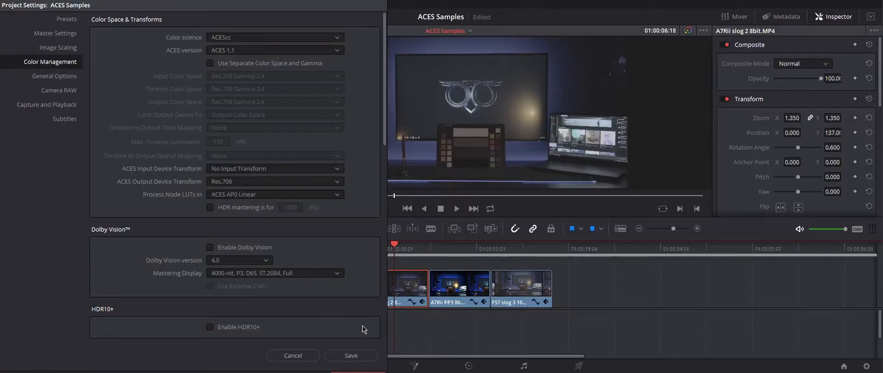
left_click(371, 354)
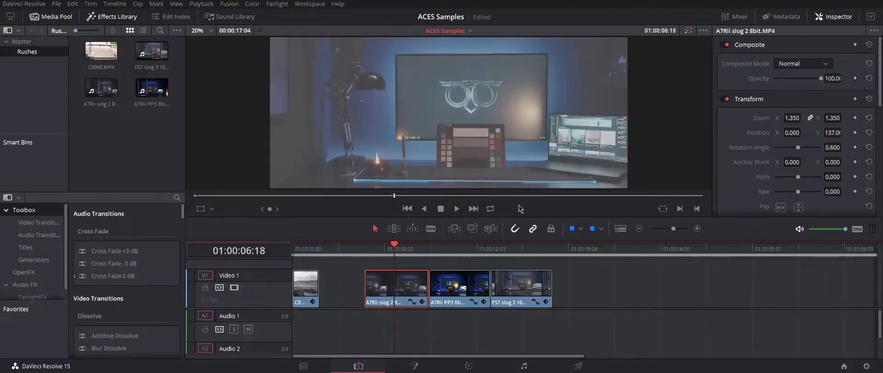
Preview the A7Rii and FS7 clips on the timeline without an input transform.
left_click(453, 251)
left_click(511, 251)
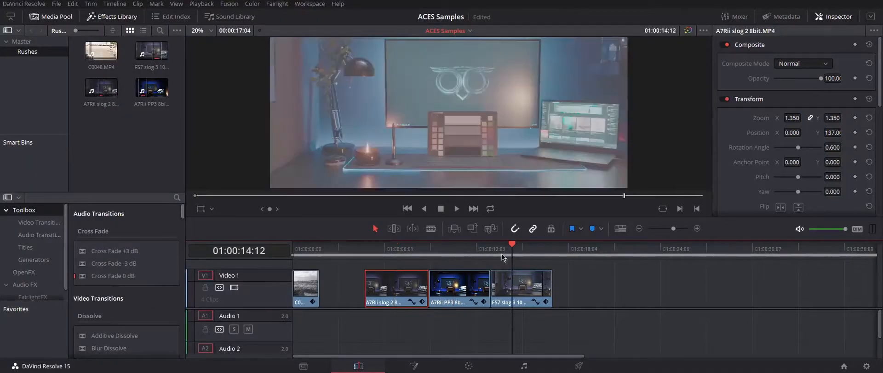
left_click(403, 251)
left_click(365, 251)
key("space")
key("space")
On the Color page, assign individual ACES Input Transforms to the A7Rii slog 2 clip and the FS7 slog 3 clip.
left_click(468, 366)
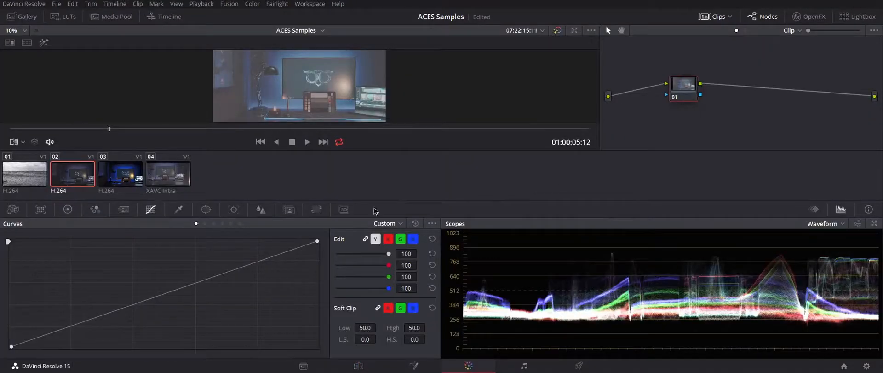
right_click(74, 181)
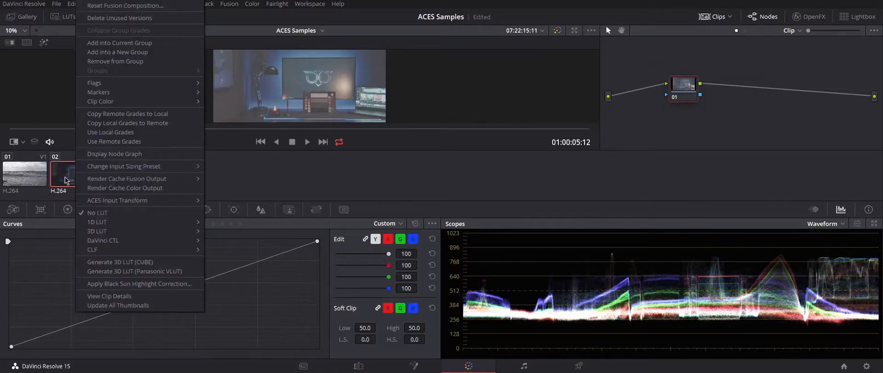
mouse_move(161, 204)
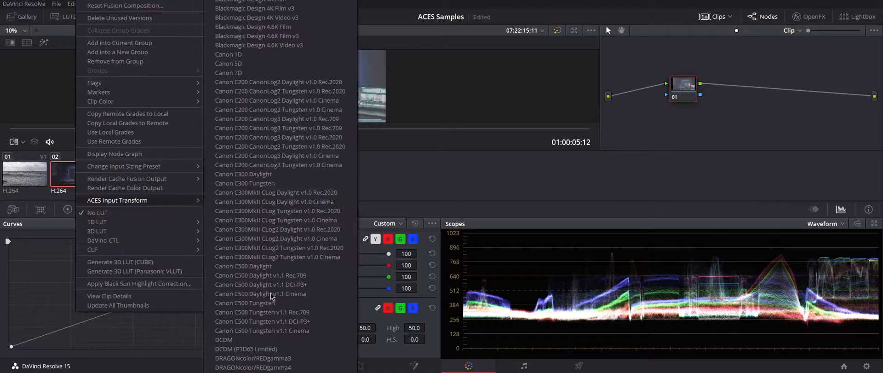
scroll(280, 186, "down", 5)
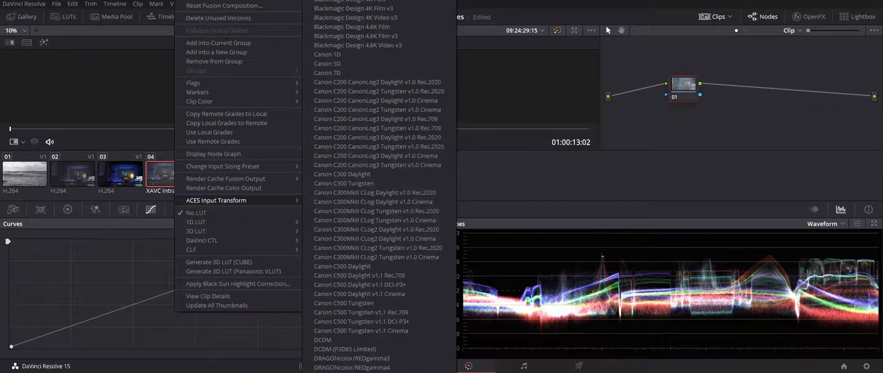
scroll(331, 184, "down", 5)
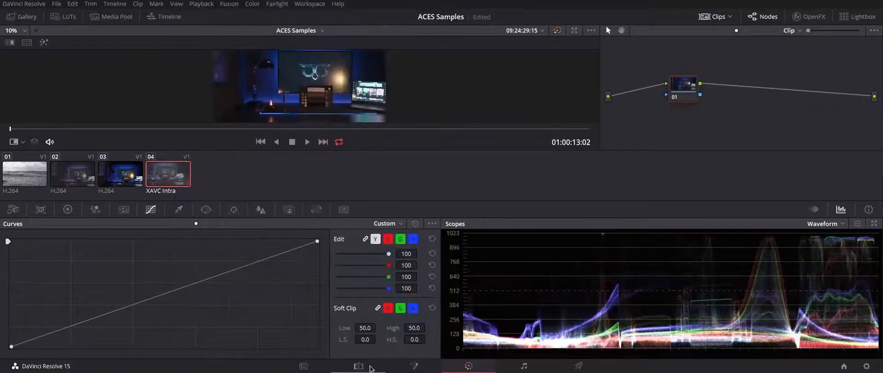
Return to the Edit page and play through the A7Rii and FS7 clips to compare their transformed colors.
left_click(371, 368)
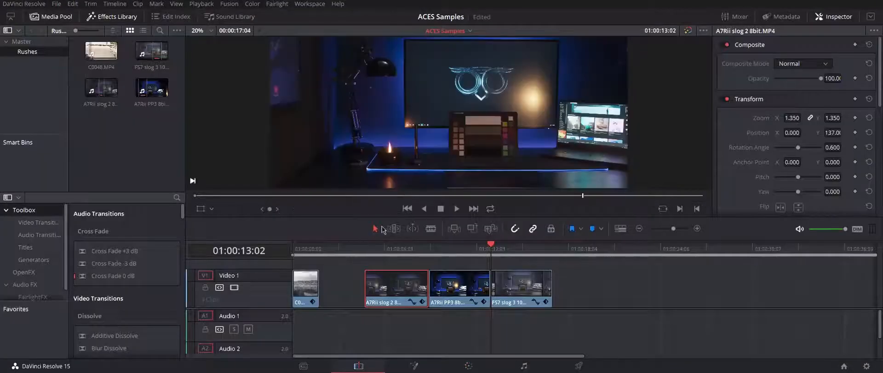
left_click(367, 253)
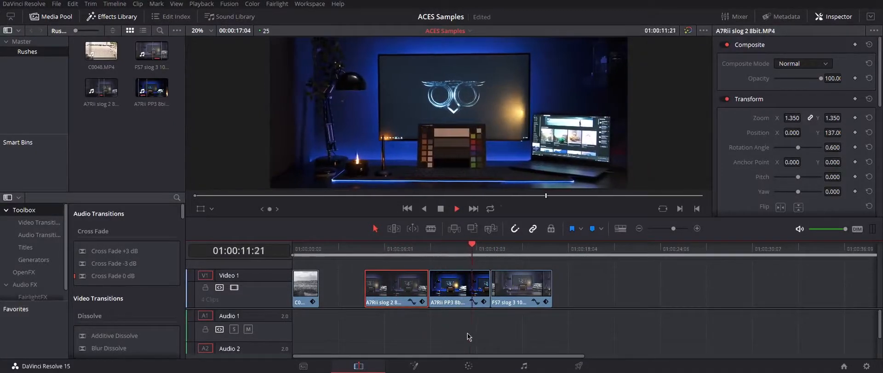
left_click(423, 285)
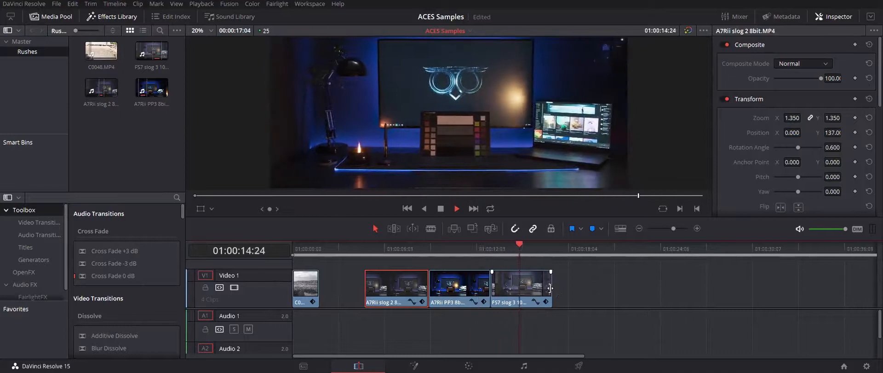
left_click(370, 251)
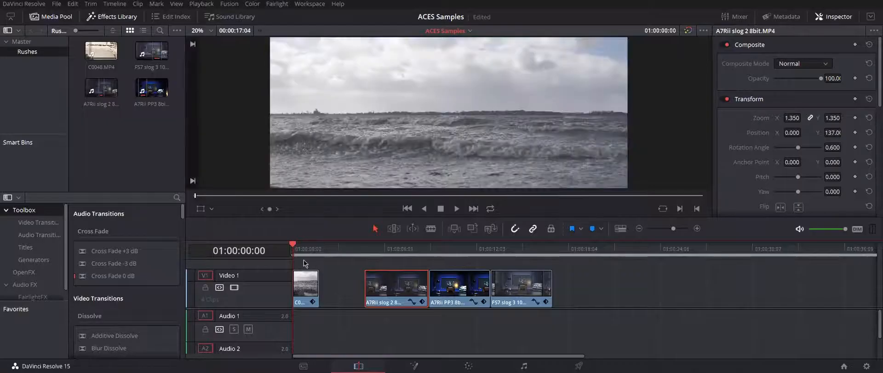
Set the project's color science to DaVinci YRGB and save the project settings.
left_click(311, 289)
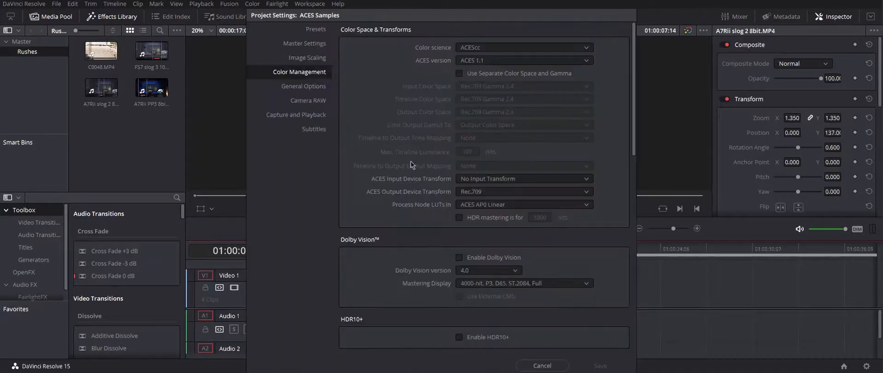
left_click(484, 50)
left_click(497, 65)
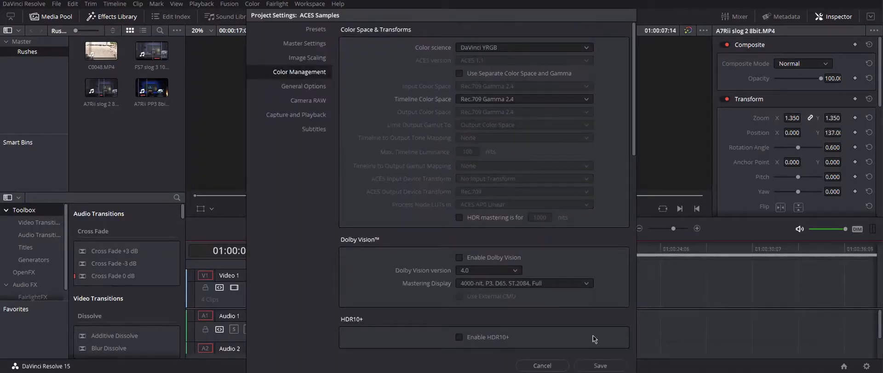
left_click(600, 365)
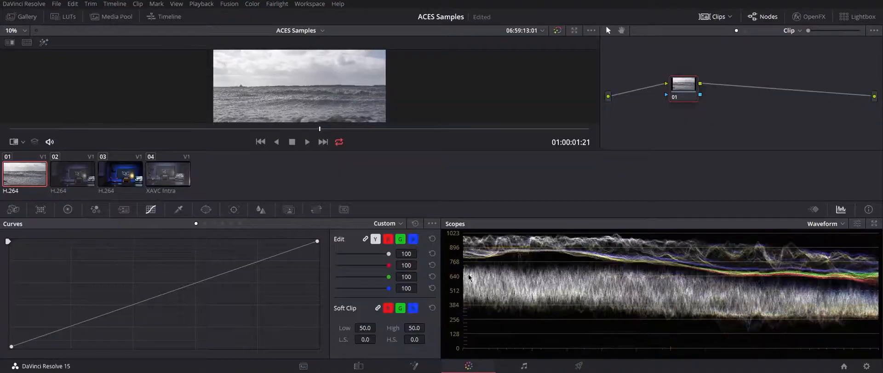
On the Color page, adjust the sea clip's exposure with the master Offset of the Log color wheels.
key("shift+6")
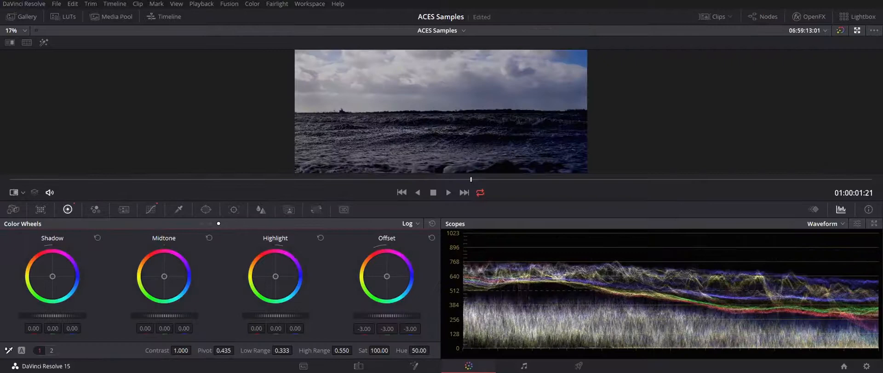
left_click_drag(387, 315, 352, 315)
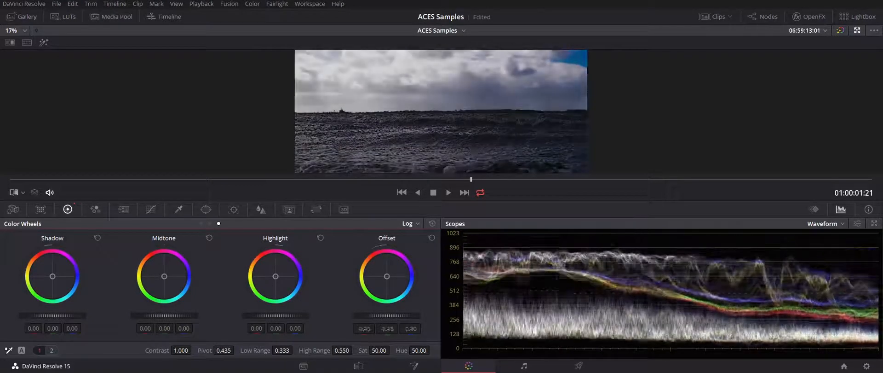
mouse_move(387, 316)
left_mouse_down()
mouse_move(437, 315)
mouse_move(398, 316)
left_mouse_up()
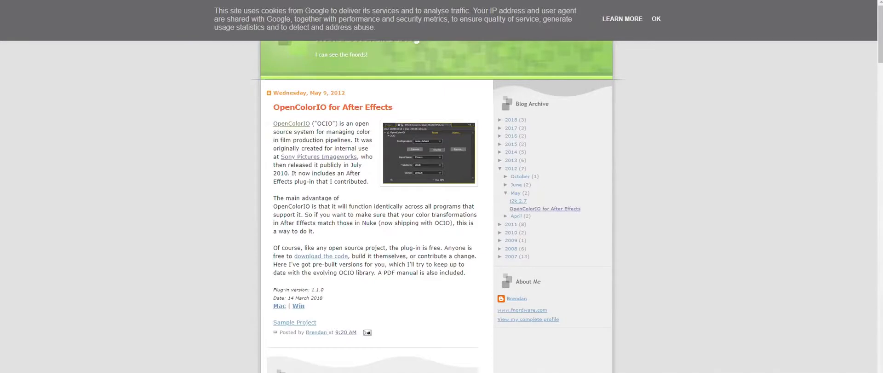
Check the Windows download of the OpenColorIO After Effects plug-in and inspect the contents of OpenColorIO_AE_v1.1.0_win.zip.
scroll(437, 207, "down", 1)
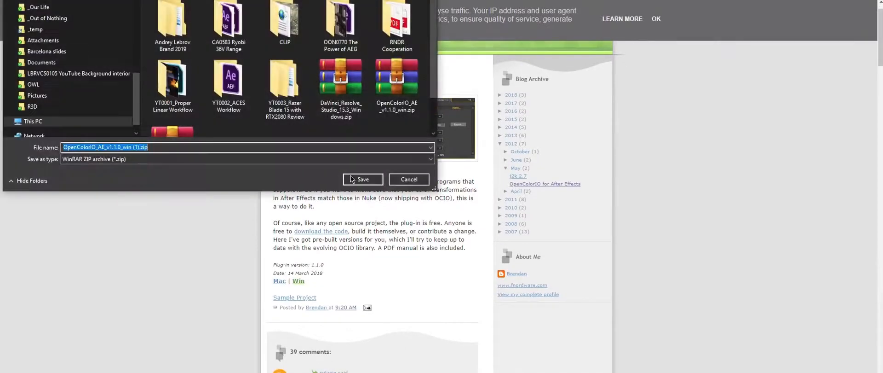
left_click(405, 178)
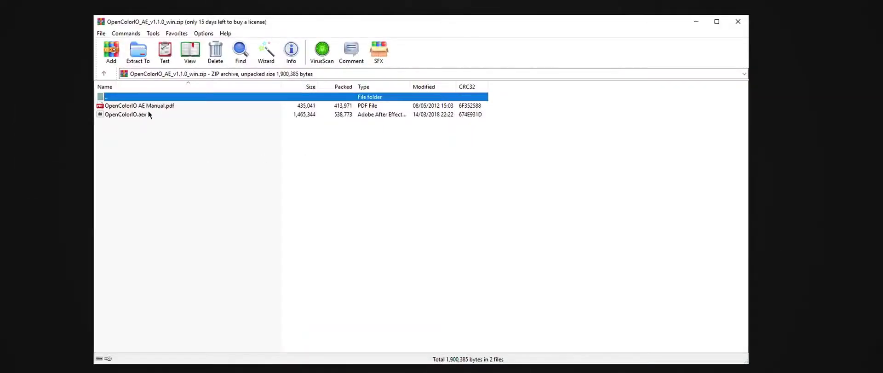
left_click(146, 114)
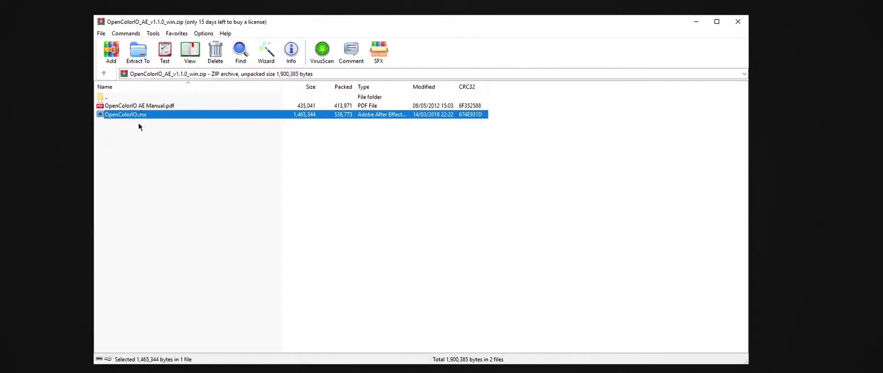
double_click(144, 106)
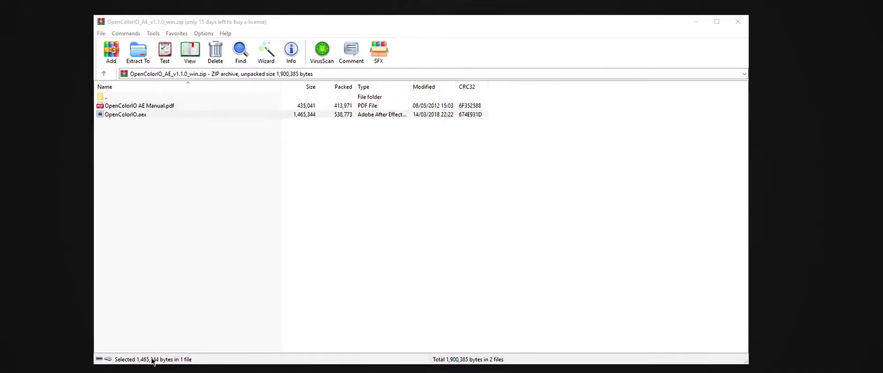
In File Explorer, browse to Program Files > Adobe > Adobe After Effects CC 2019 > Support Files > Plug-ins.
left_click(152, 369)
double_click(337, 122)
double_click(330, 110)
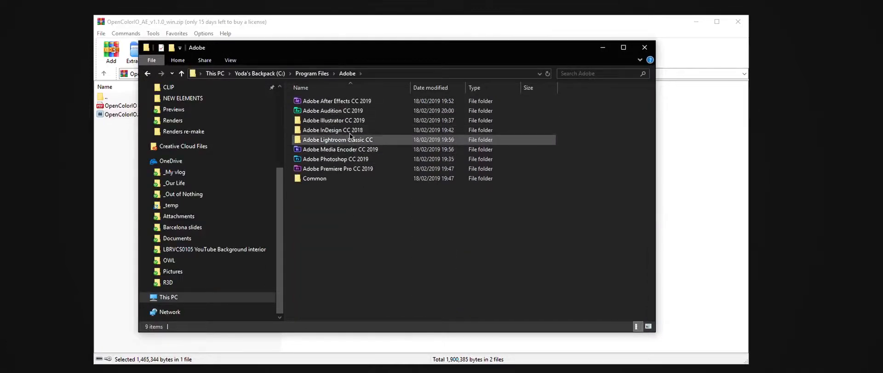
double_click(347, 102)
double_click(331, 102)
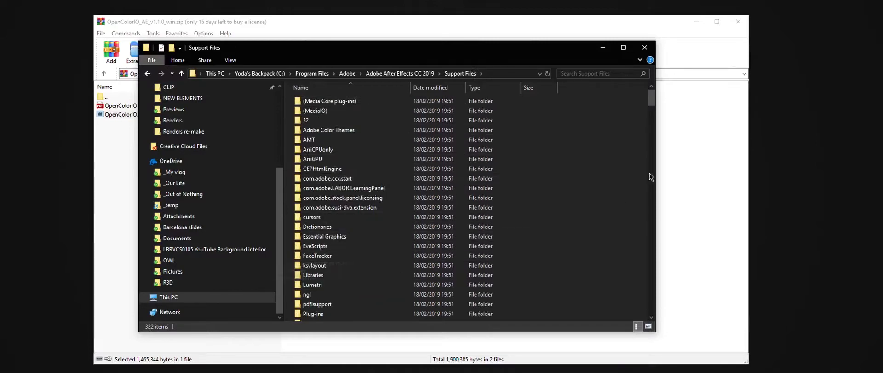
double_click(335, 313)
Create a folder named OpenColorIO inside the After Effects Plug-ins folder.
right_click(345, 193)
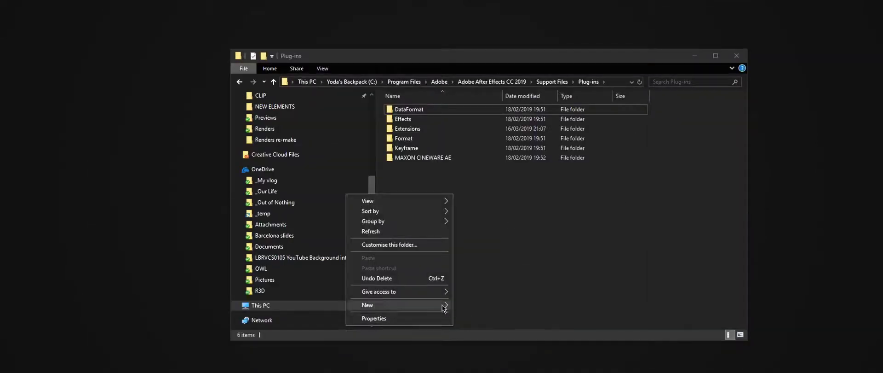
left_click(469, 306)
type("OpenColorIO")
key("Return")
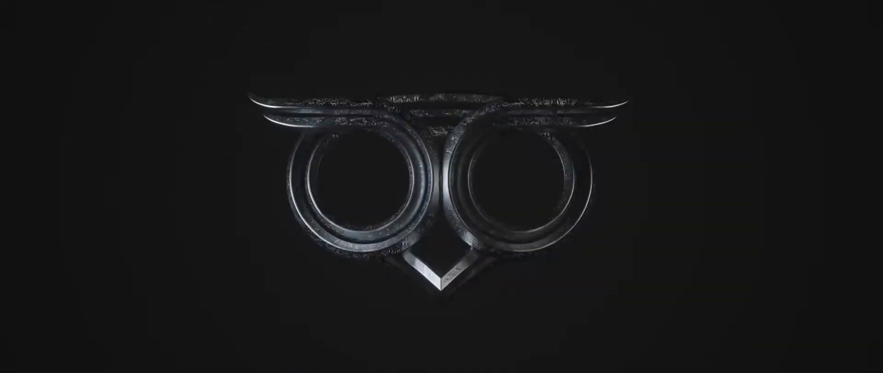
Launch After Effects and import the footage file FS7 slog 3 10bit.MXF.
key("super")
left_click(465, 178)
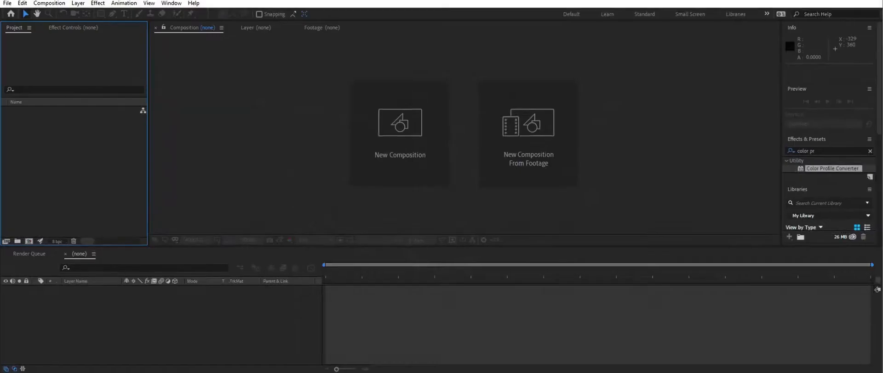
double_click(80, 195)
double_click(354, 84)
Set the project's depth to 32 bits per channel (float) and its working space to ACEScg ACES Working Space AMPAS S-2014-004, linearized.
left_click(57, 240)
left_click(354, 89)
left_click(355, 120)
left_click(342, 104)
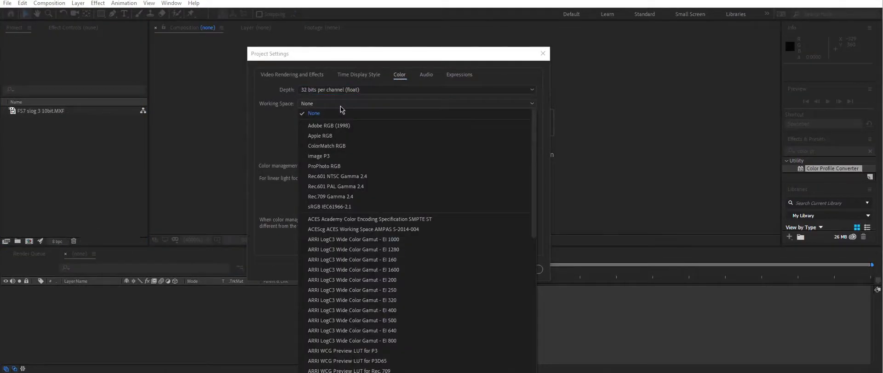
left_click(341, 230)
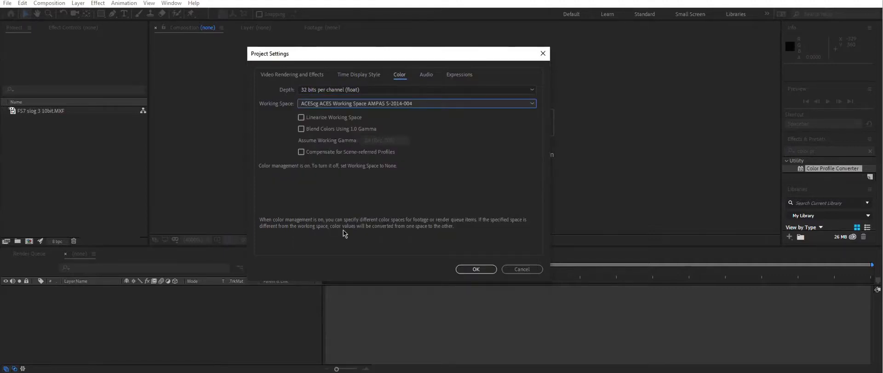
left_click(329, 119)
left_click(481, 269)
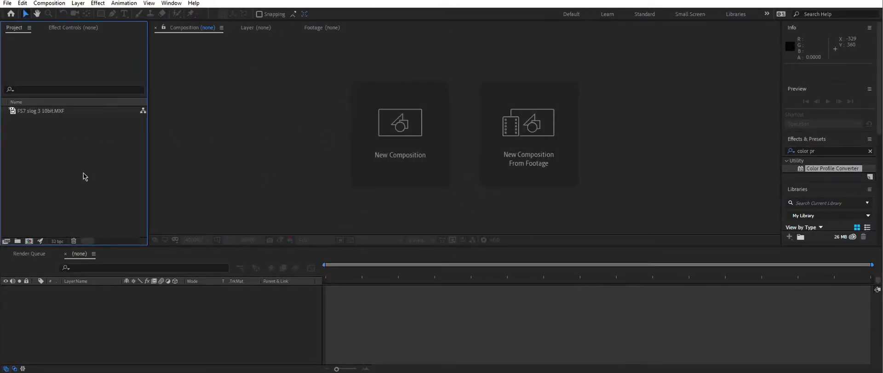
Create a composition from FS7 slog 3 10bit.MXF and check the Color Management settings in the clip's footage interpretation.
left_click_drag(41, 110, 220, 160)
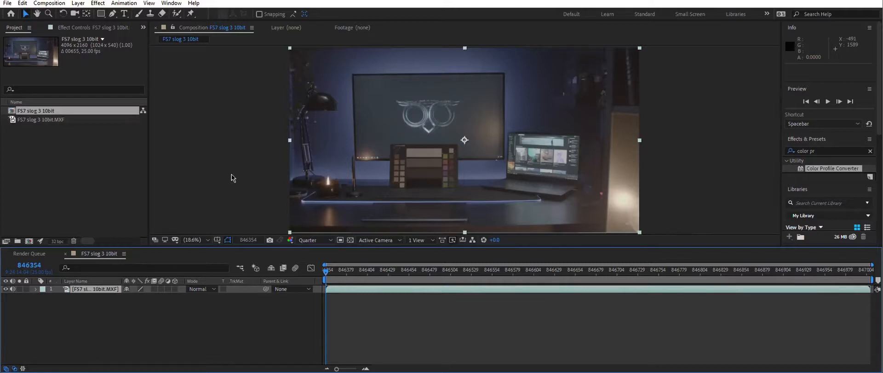
right_click(42, 121)
mouse_move(131, 189)
left_click(199, 188)
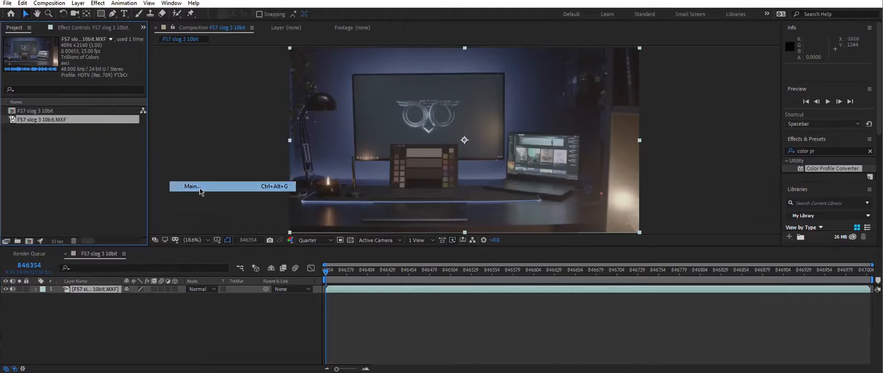
left_click(324, 38)
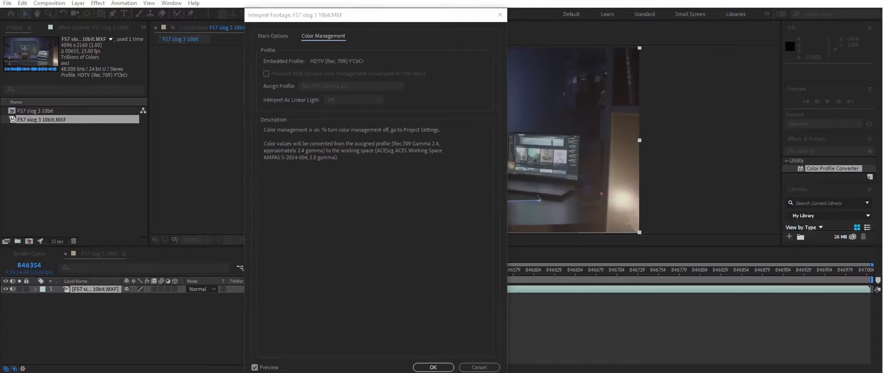
left_click(432, 366)
Pre-compose the footage layer into a new composition named Profile Converted.
right_click(92, 287)
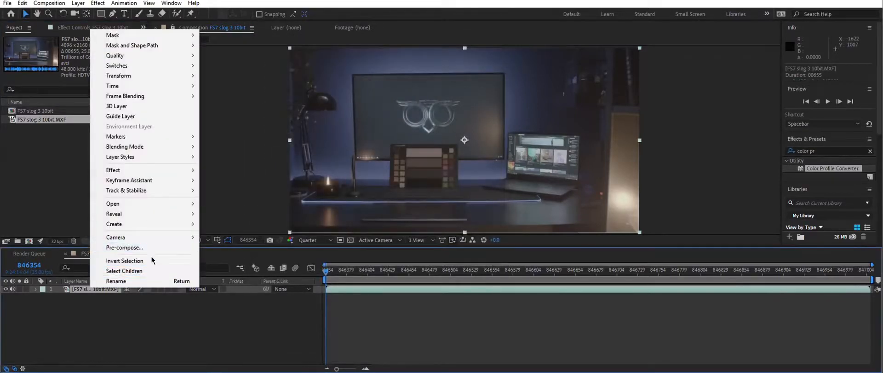
left_click(133, 247)
type("Profi")
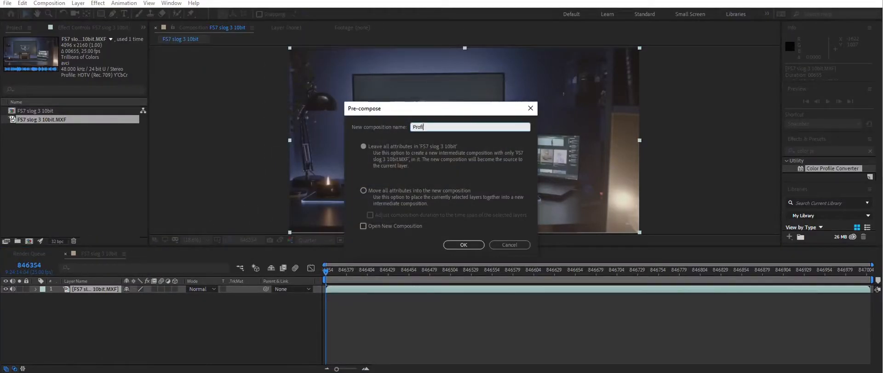
type("le Converted")
key("Return")
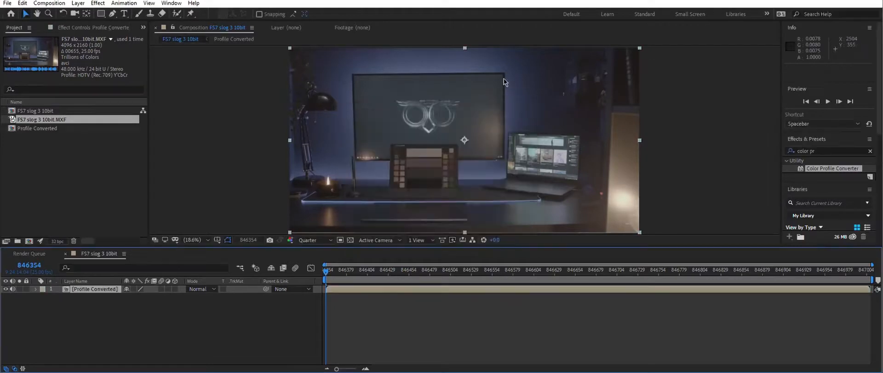
Inside Profile Converted, apply Color Profile Converter to the footage with input profile ACEScg ACES Working Space AMPAS S-2014-004.
double_click(92, 289)
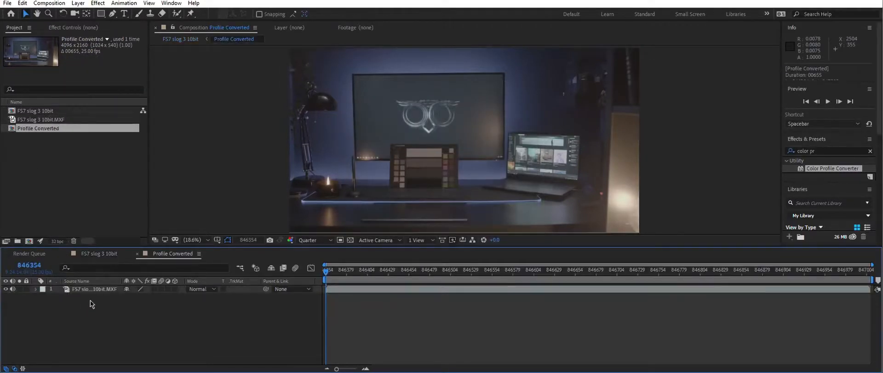
left_click(823, 150)
type("color profile")
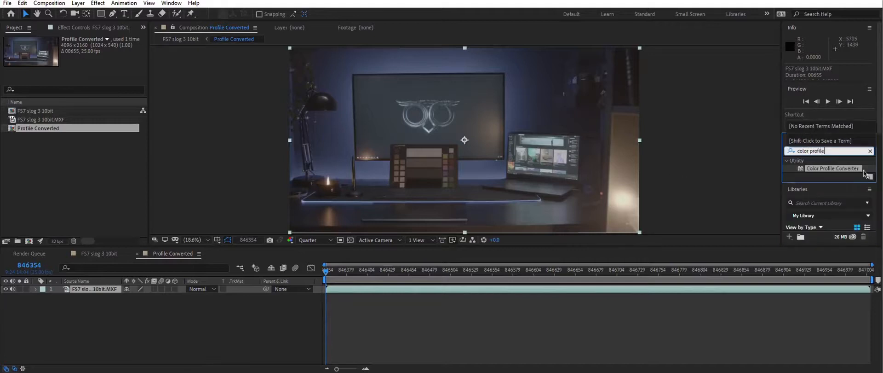
left_click_drag(817, 169, 106, 290)
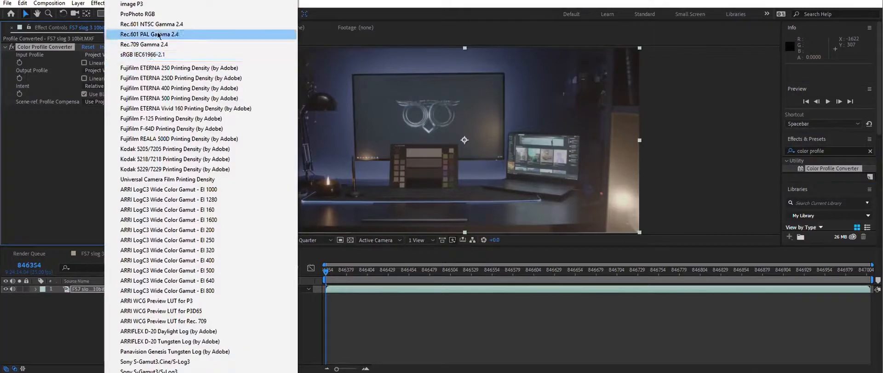
scroll(154, 335, "down", 5)
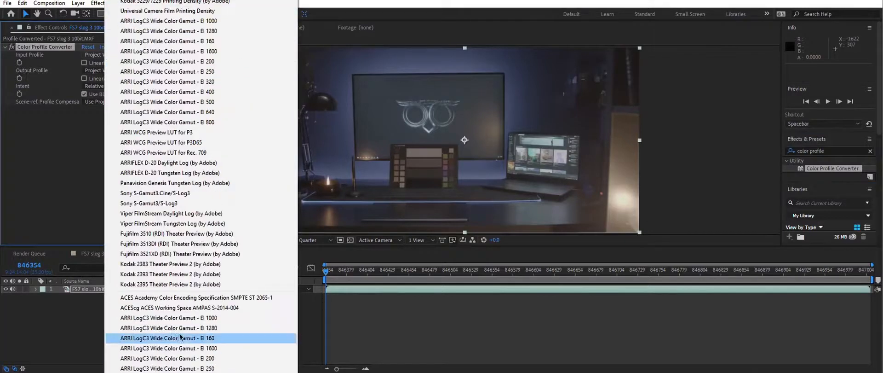
left_click(154, 308)
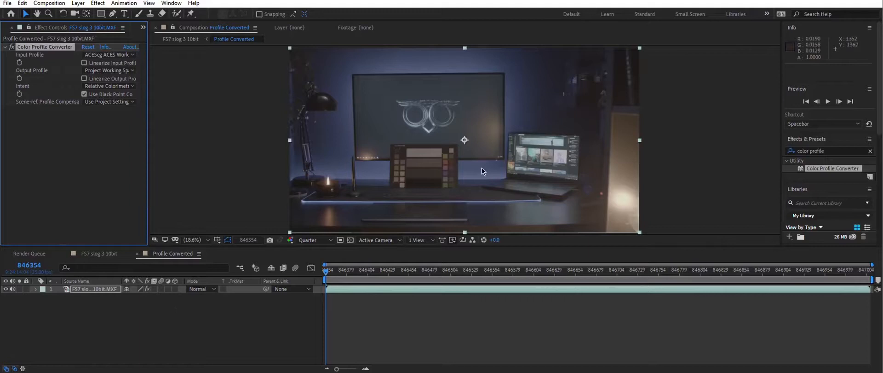
Set the Color Profile Converter's output profile to Rec.709 Gamma 2.4 and enable Linearize Input Profile.
left_click(146, 94)
left_click_drag(149, 92, 195, 91)
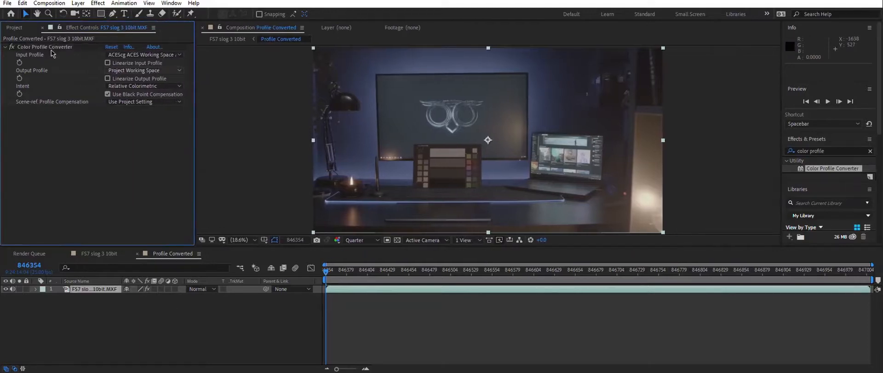
left_click(14, 27)
left_click(37, 120)
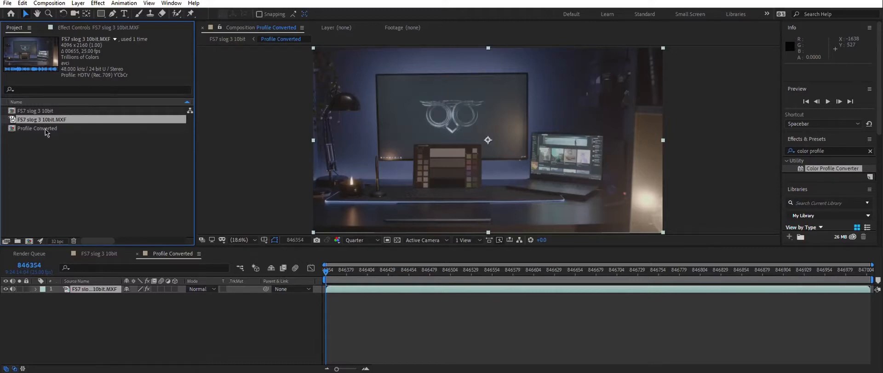
left_click(84, 28)
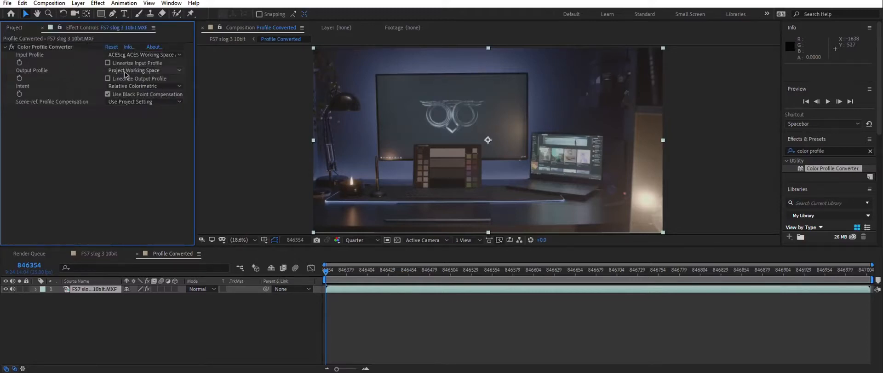
left_click(153, 71)
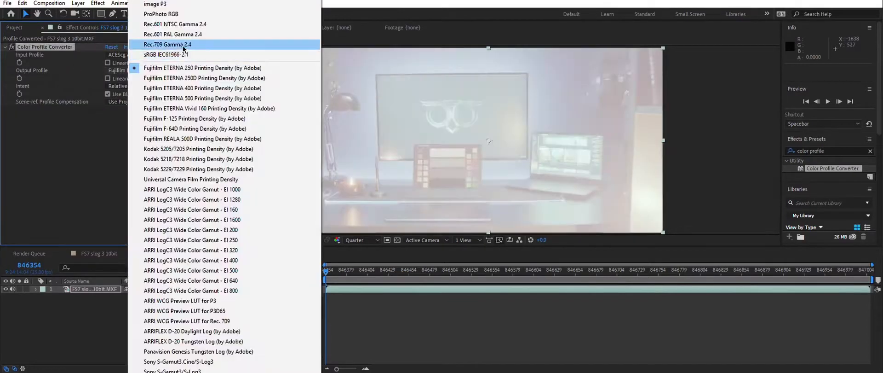
left_click(181, 59)
left_click(108, 63)
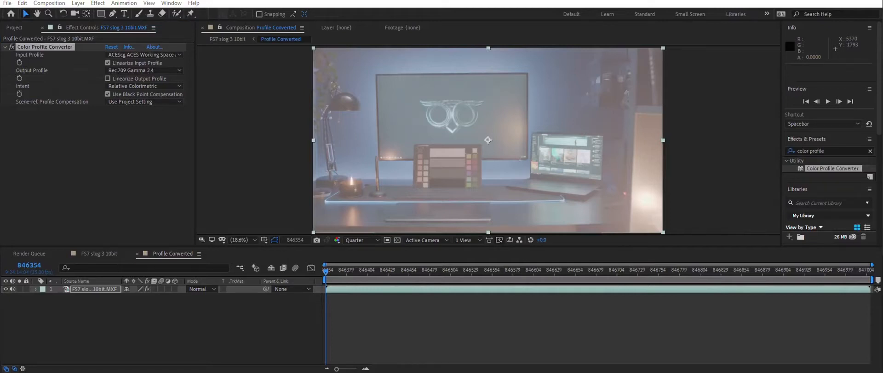
Return to the FS7 slog 3 10bit composition and turn off Use Display Color Management.
left_click(104, 253)
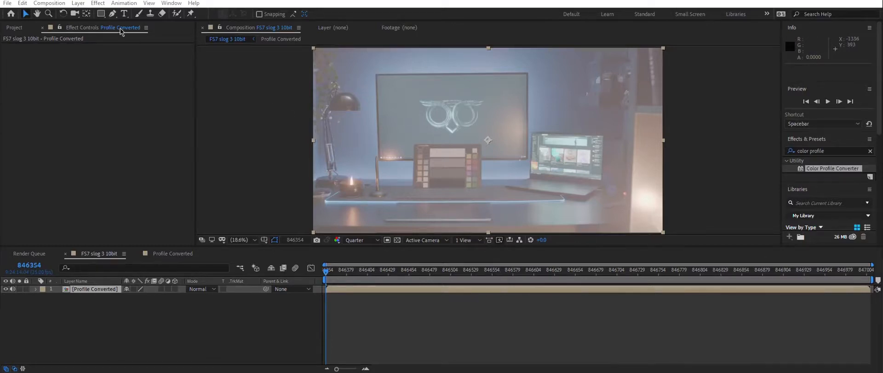
left_click(149, 4)
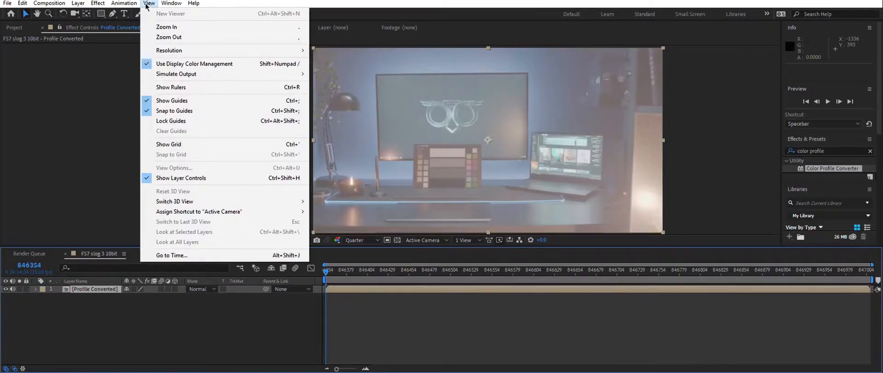
left_click(166, 64)
left_click(149, 4)
left_click(171, 64)
left_click(149, 4)
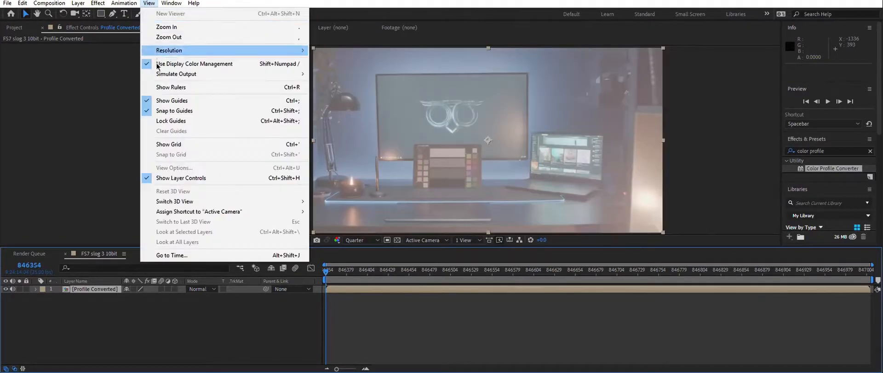
left_click(197, 64)
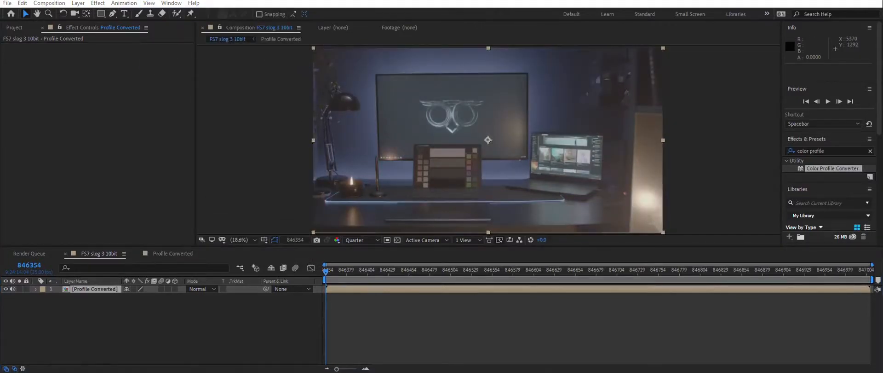
Apply the OpenColorIO effect to the Profile Converted layer and choose the aces_1.0.3 configuration.
left_click(97, 4)
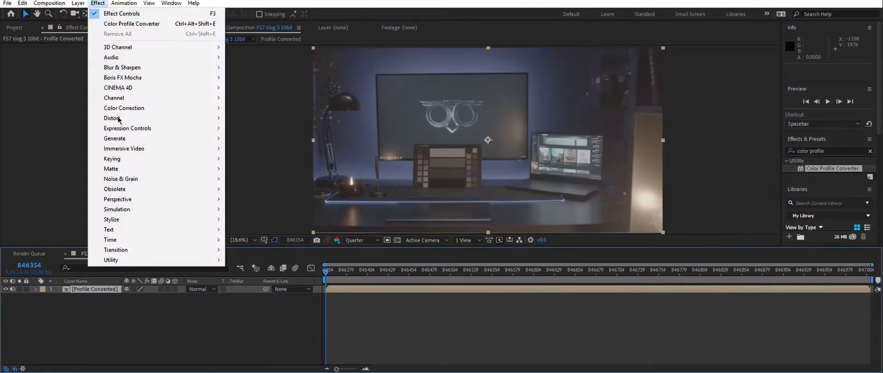
mouse_move(126, 260)
left_click(260, 333)
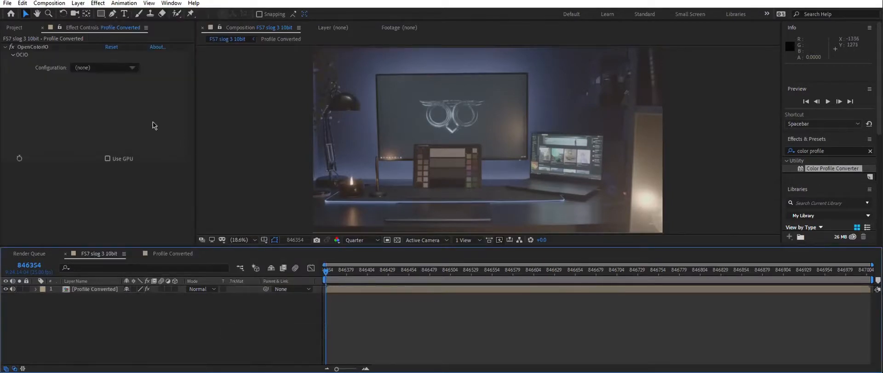
left_click(133, 67)
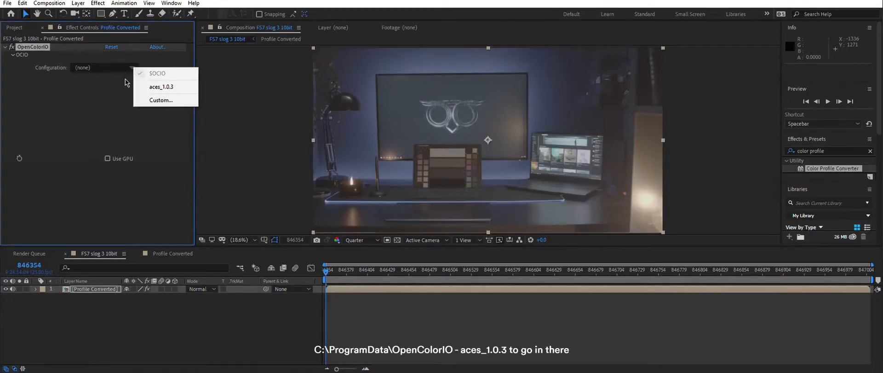
left_click(160, 87)
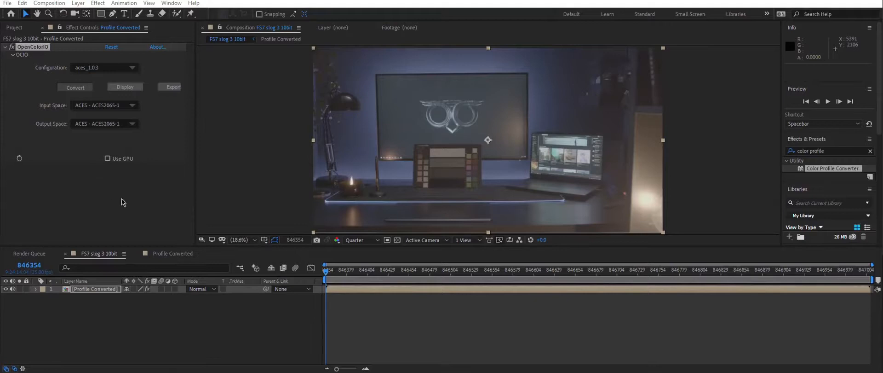
Set the OpenColorIO input space to Input - Sony - S-Log3 - S-Gamut3.Cine and the output space to ACES - ACEScg.
left_click(129, 105)
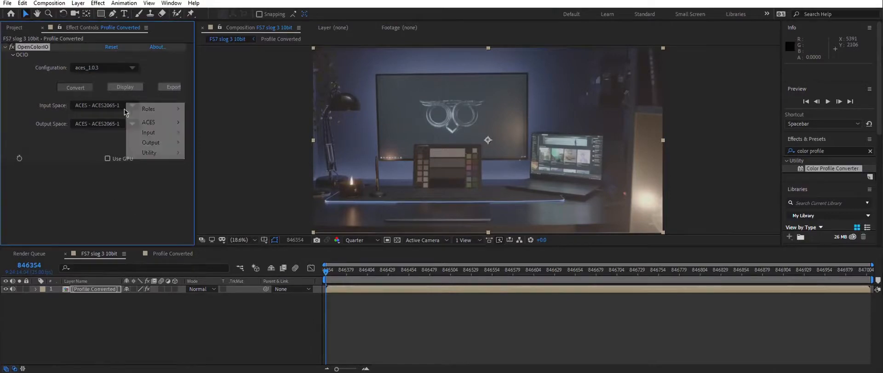
mouse_move(155, 157)
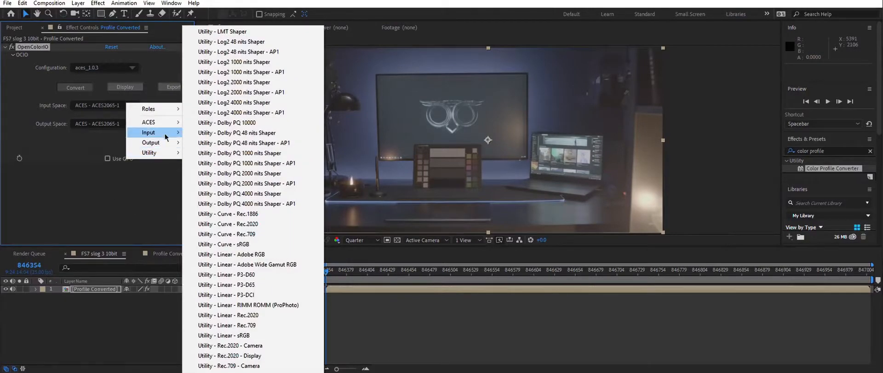
mouse_move(174, 137)
mouse_move(215, 203)
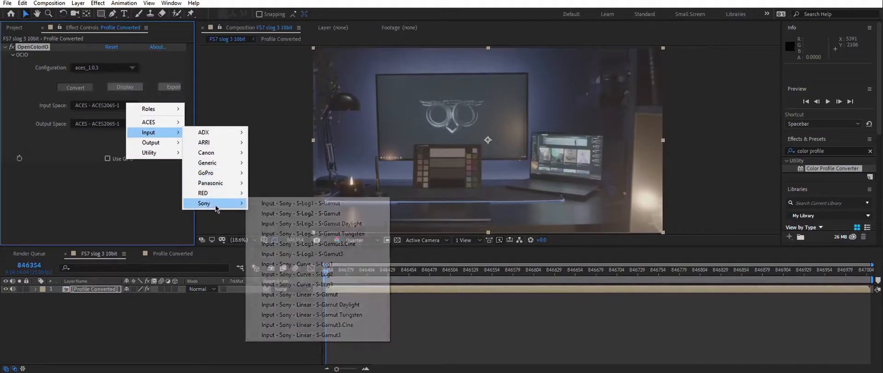
left_click(277, 243)
left_click(132, 123)
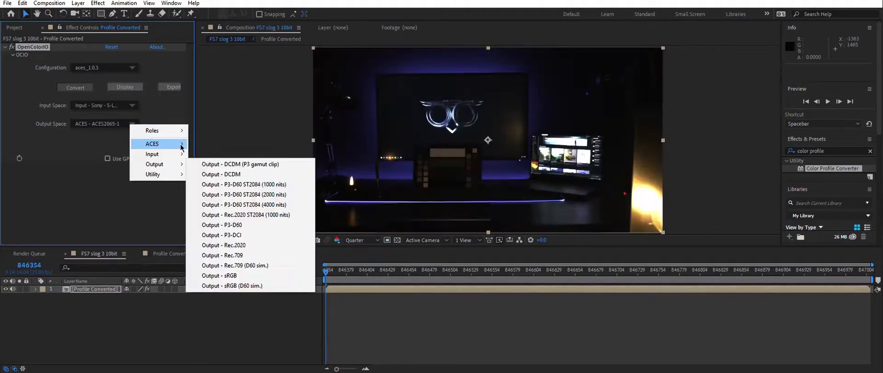
mouse_move(175, 144)
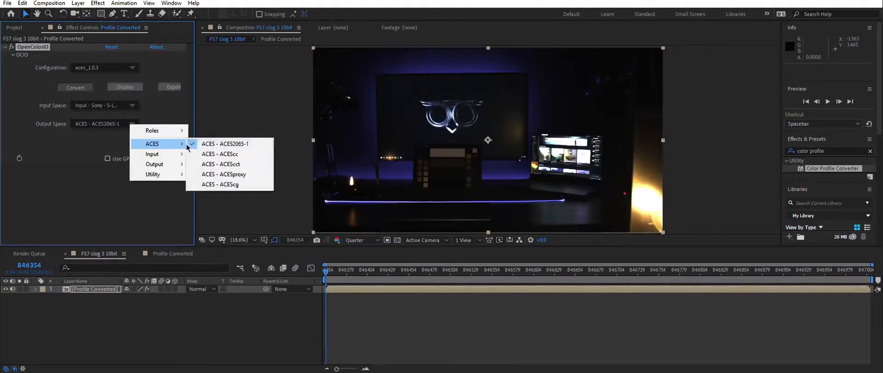
left_click(213, 184)
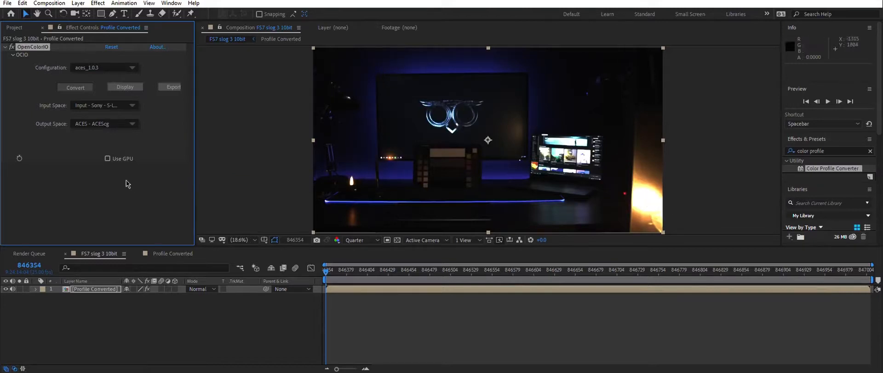
Add an adjustment layer named ACES to Output above the Profile Converted layer.
left_click(79, 3)
mouse_move(92, 16)
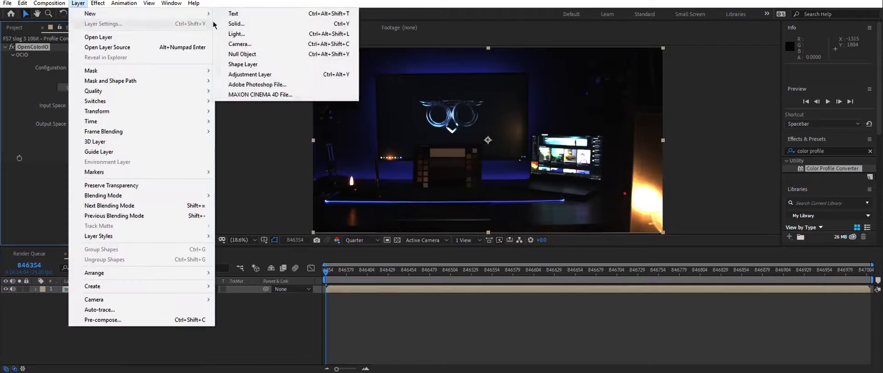
left_click(265, 74)
type("ACES")
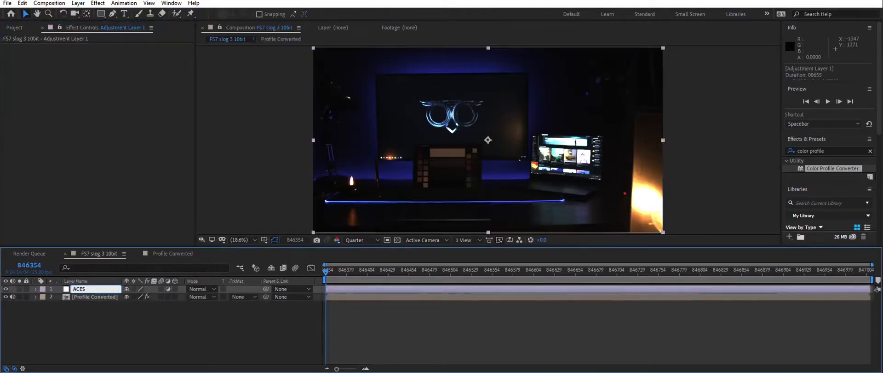
type(" to Output")
key("Return")
Apply OpenColorIO to the ACES to Output adjustment layer with the aces_1.0.3 configuration.
left_click(97, 3)
mouse_move(198, 260)
left_click(251, 332)
left_click(132, 69)
left_click(154, 88)
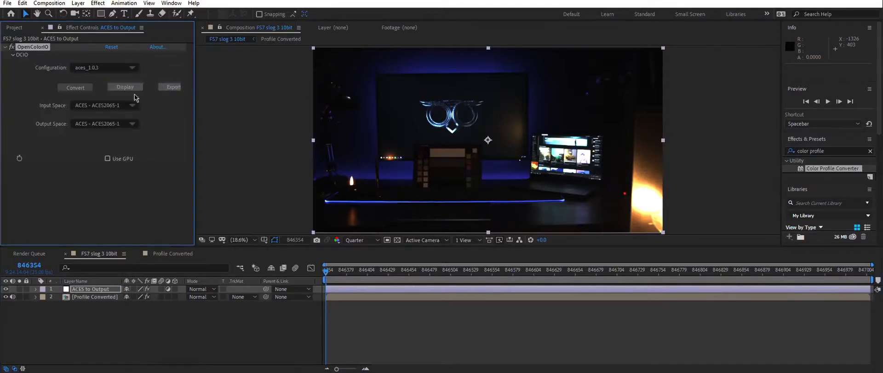
Set the ACES to Output layer's OpenColorIO input space to ACES - ACEScg and output space to Output - Rec.709.
left_click(131, 123)
mouse_move(159, 124)
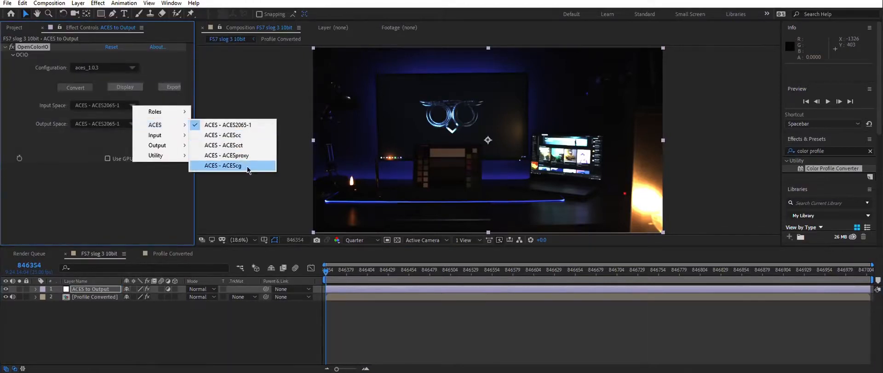
left_click(245, 166)
left_click(130, 125)
mouse_move(158, 164)
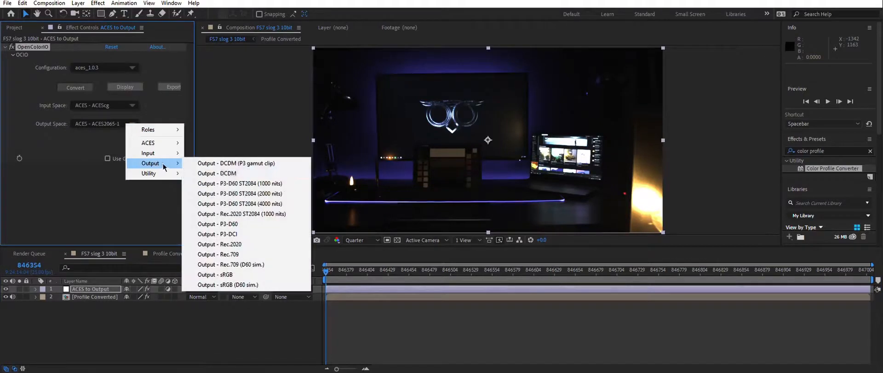
left_click(226, 254)
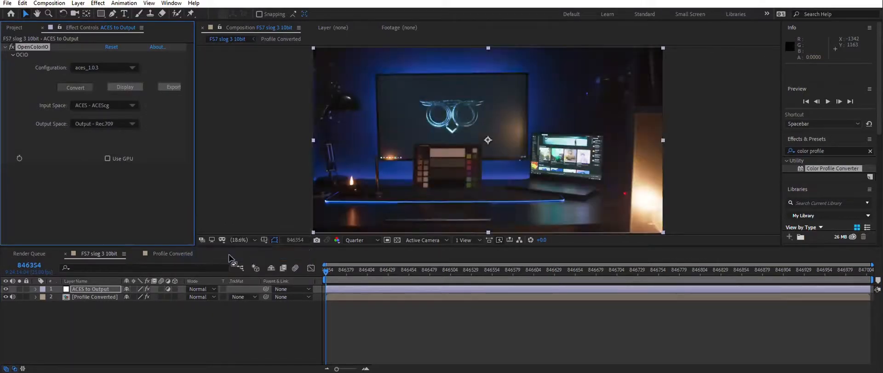
left_click(392, 231)
Compare the image with the ACES to Output layer hidden and shown, and with both layers' effects off and on.
left_click(6, 289)
left_click(6, 289)
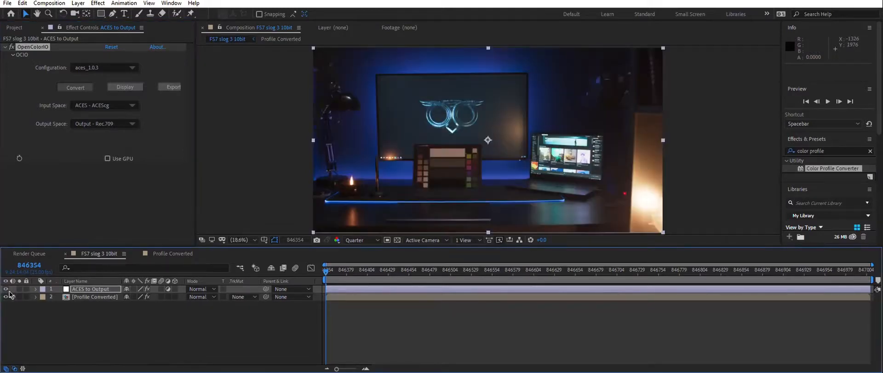
left_click_drag(148, 289, 149, 297)
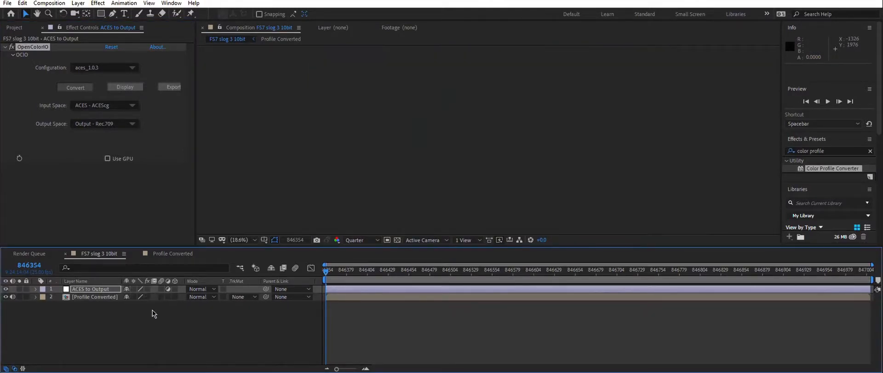
left_click(148, 288)
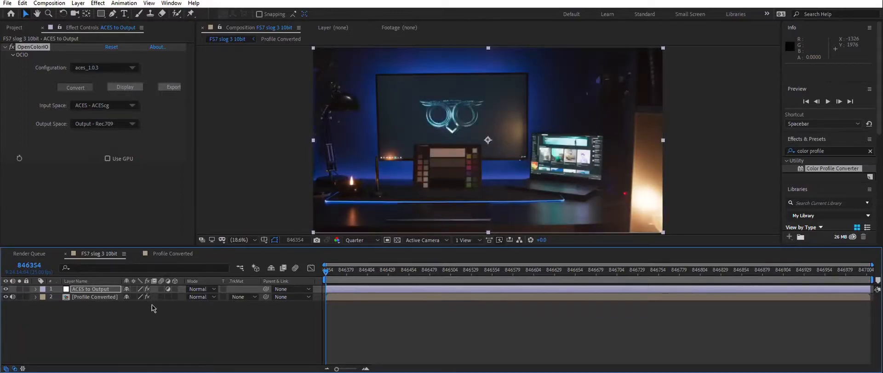
Add an adjustment layer named COLORS between the ACES to Output and Profile Converted layers.
left_click(78, 2)
left_click(239, 74)
right_click(102, 297)
left_click(124, 286)
type("COLORS")
key("Return")
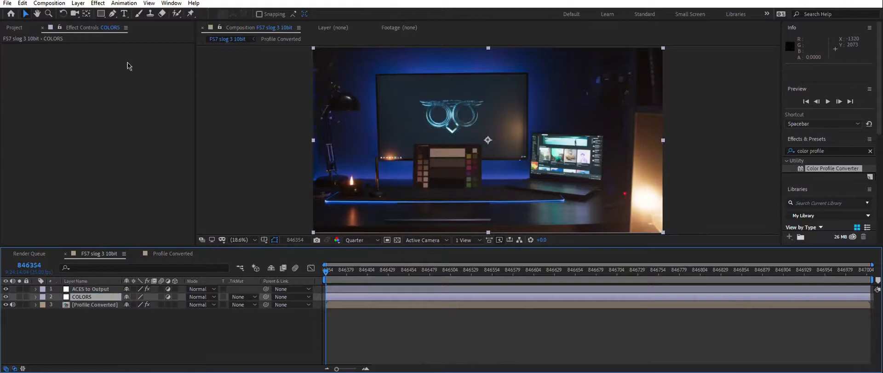
Apply the Exposure effect to the COLORS adjustment layer.
left_click(97, 3)
mouse_move(158, 108)
left_click(289, 286)
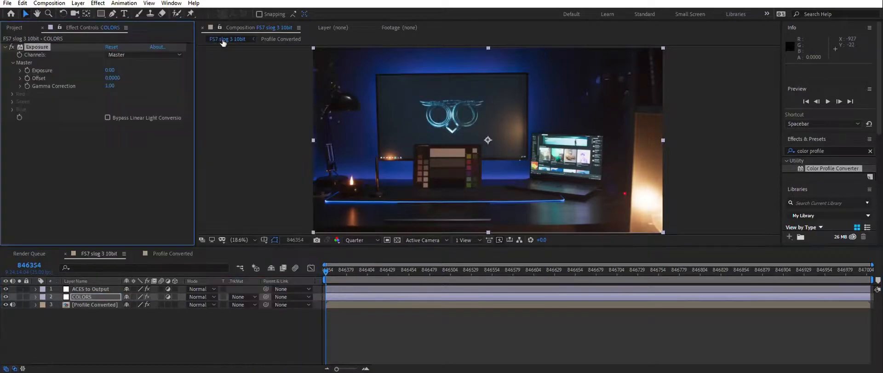
Display the Lumetri Scopes and disable the effects on the Profile Converted and ACES to Output layers.
left_click(172, 3)
left_click(222, 154)
left_click(147, 304)
left_click(147, 288)
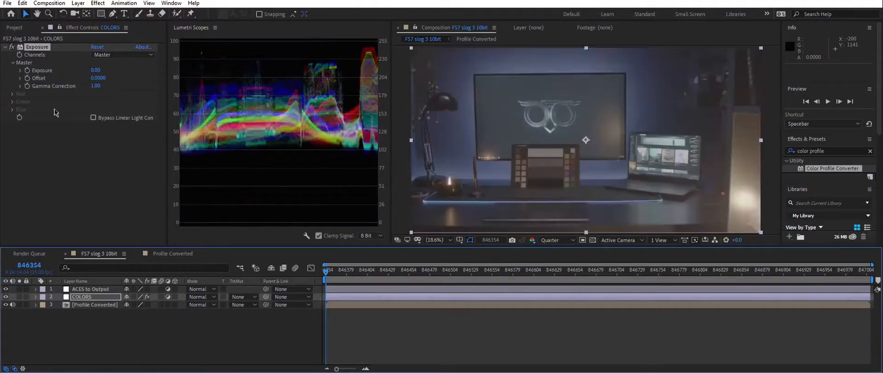
Lower the COLORS layer's exposure to -0.79, comparing the image and scopes with the OpenColorIO effects on and off.
mouse_move(98, 77)
left_mouse_down()
mouse_move(67, 68)
mouse_move(89, 79)
left_mouse_up()
left_click(147, 289)
left_click(147, 304)
mouse_move(176, 69)
left_mouse_down()
mouse_move(79, 70)
mouse_move(166, 72)
left_mouse_up()
left_click(147, 289)
left_click(148, 305)
left_click(147, 289)
left_click(147, 304)
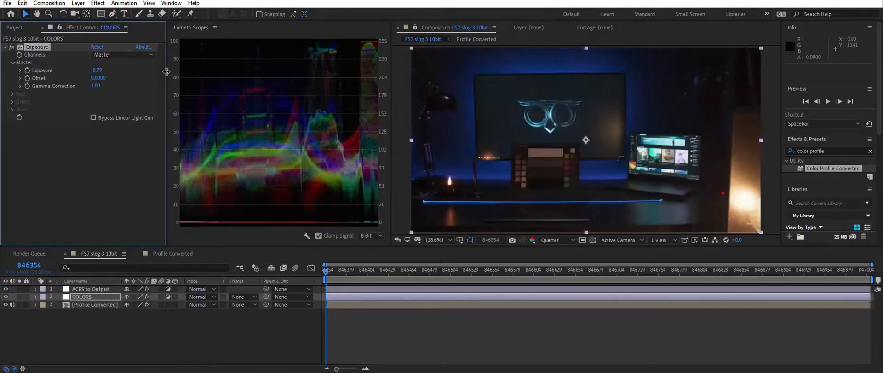
Move the COLORS layer above the ACES to Output layer.
left_click_drag(85, 297, 85, 288)
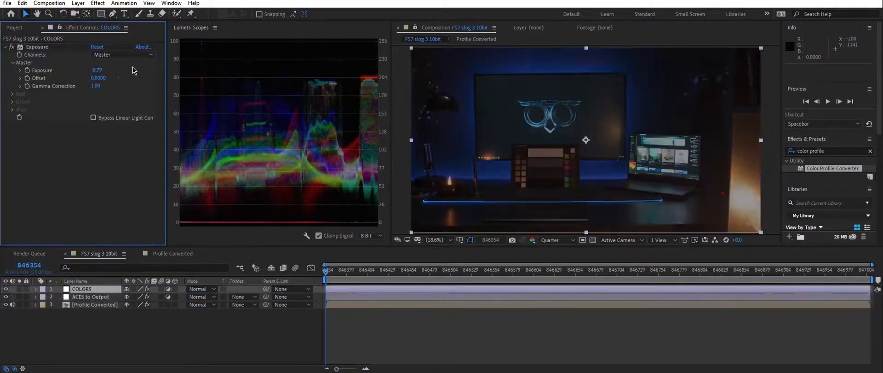
key("space")
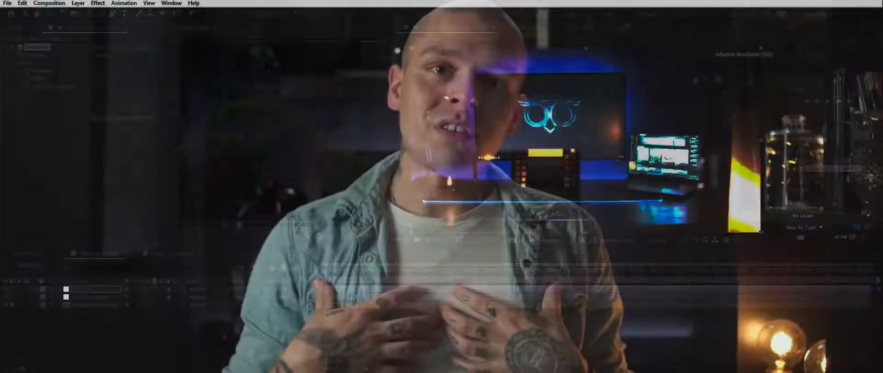